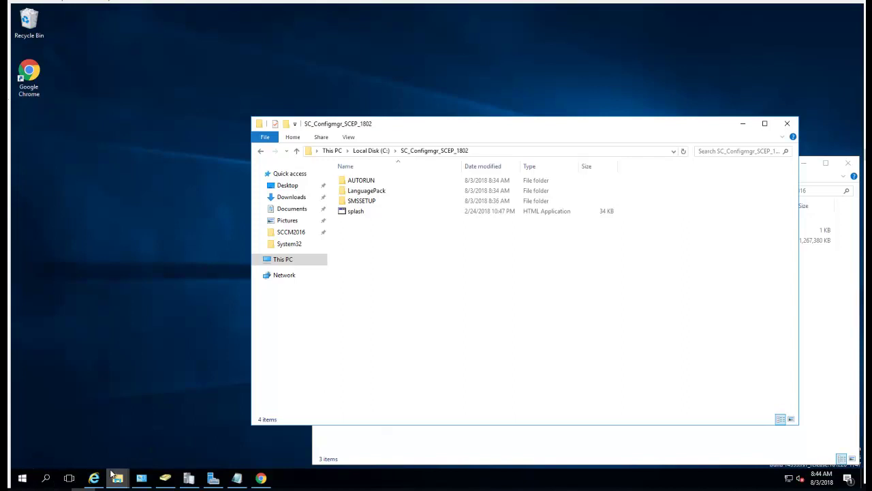
Check the installed programs for the Microsoft Deployment Toolkit and the Windows Assessment and Deployment Kit, widening the name column.
mouse_move(167, 481)
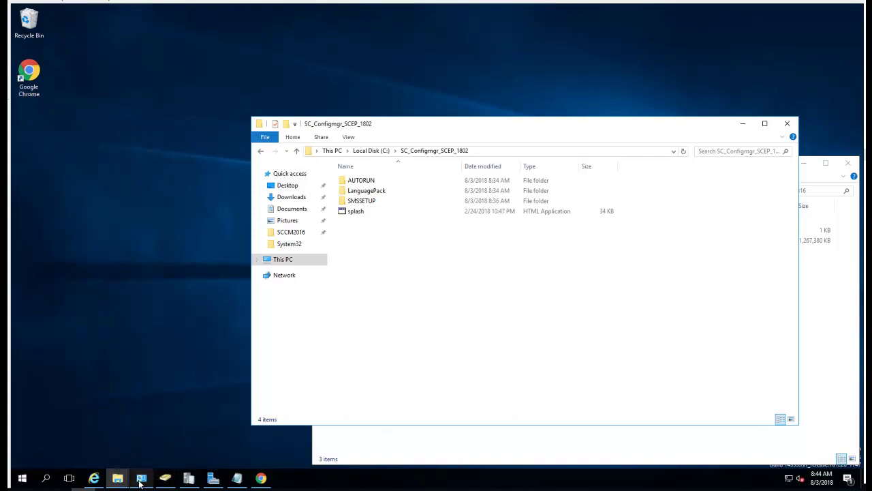
left_click(141, 480)
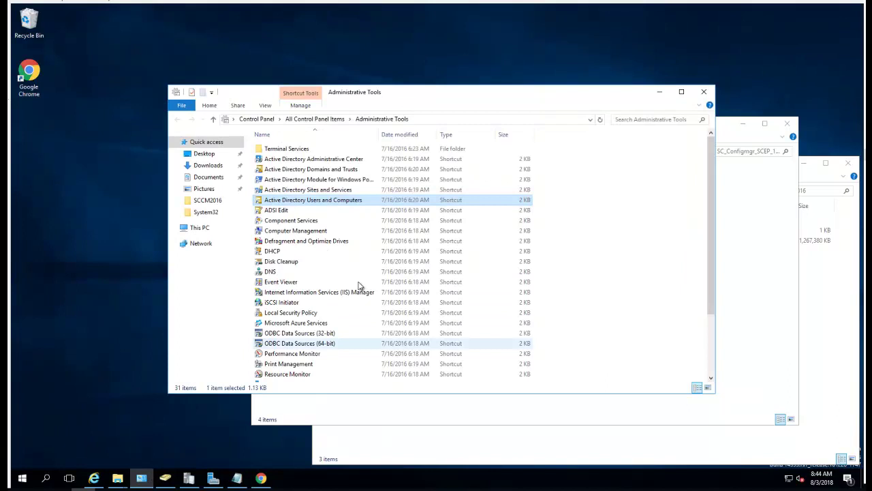
left_click(333, 119)
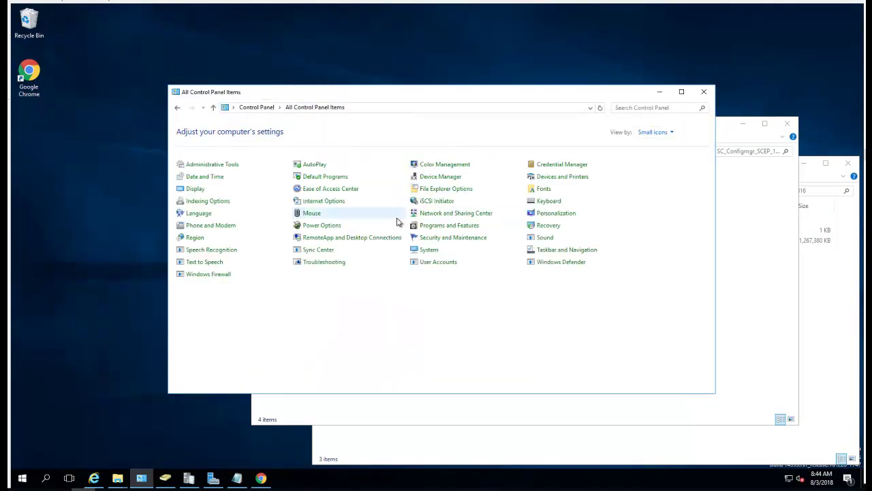
left_click(459, 231)
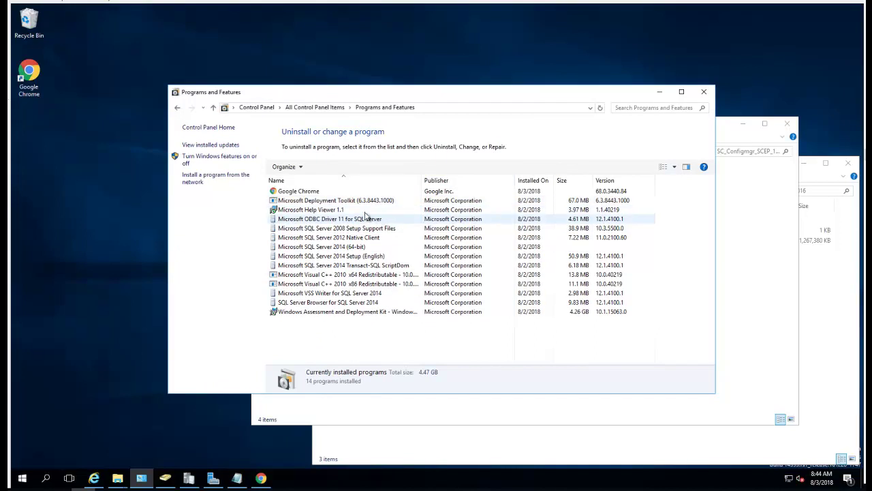
left_click(362, 201)
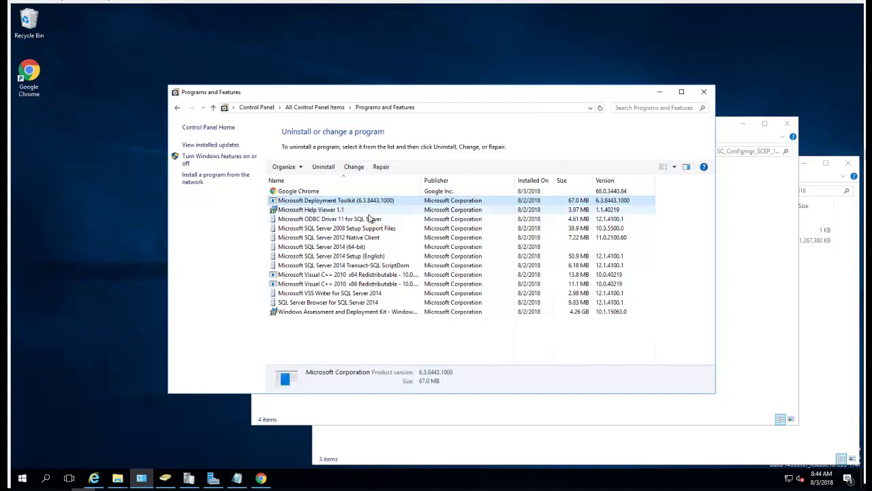
left_click(365, 313)
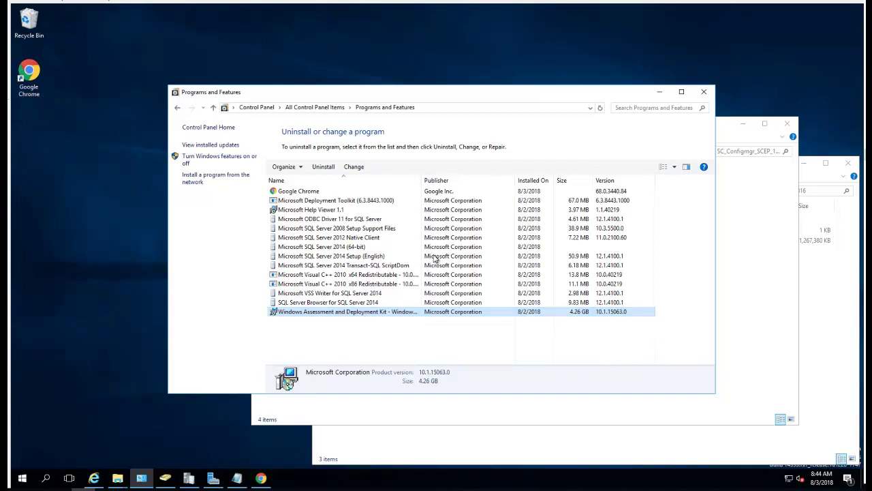
left_click_drag(418, 182, 502, 182)
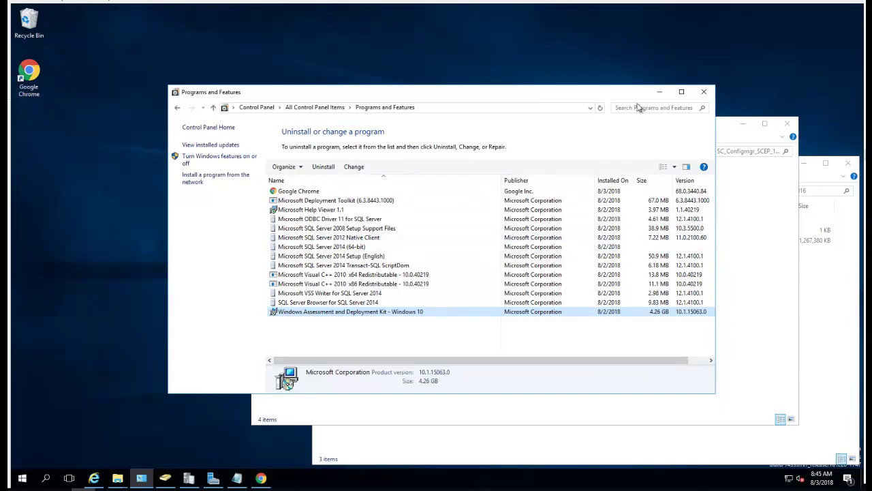
left_click(660, 92)
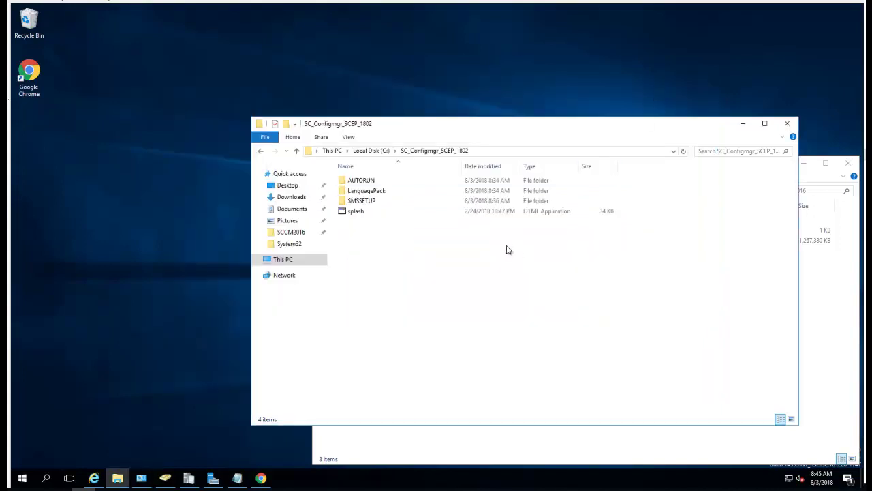
Launch the Configuration Manager installation from the splash file in SC_Configmgr_SCEP_1802, allow it to make changes, and proceed with installing a primary site.
right_click(362, 216)
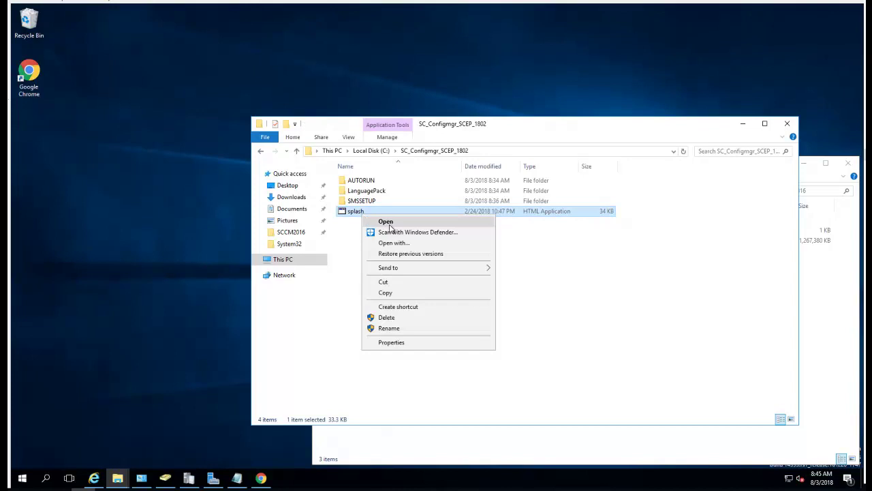
left_click(385, 221)
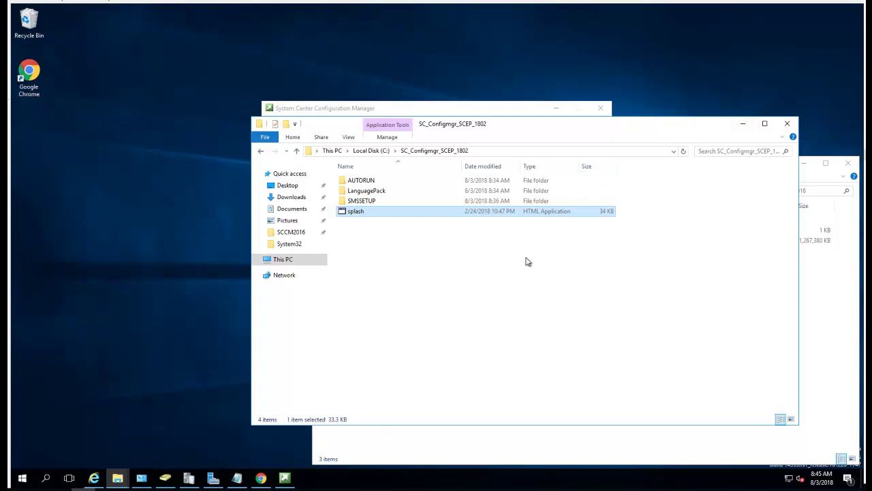
left_click(285, 478)
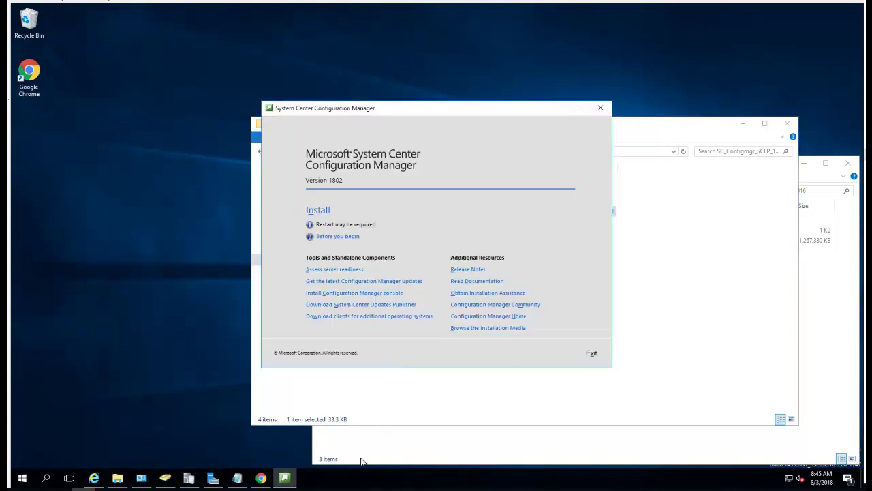
left_click(323, 212)
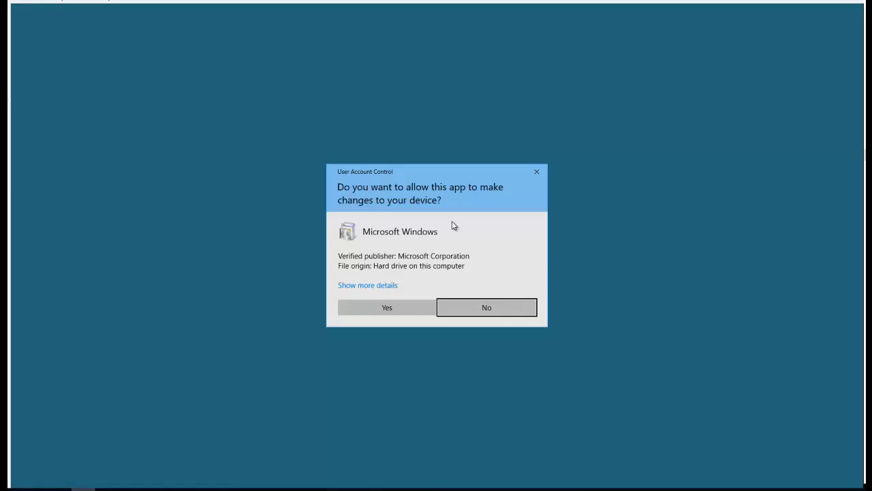
left_click(408, 308)
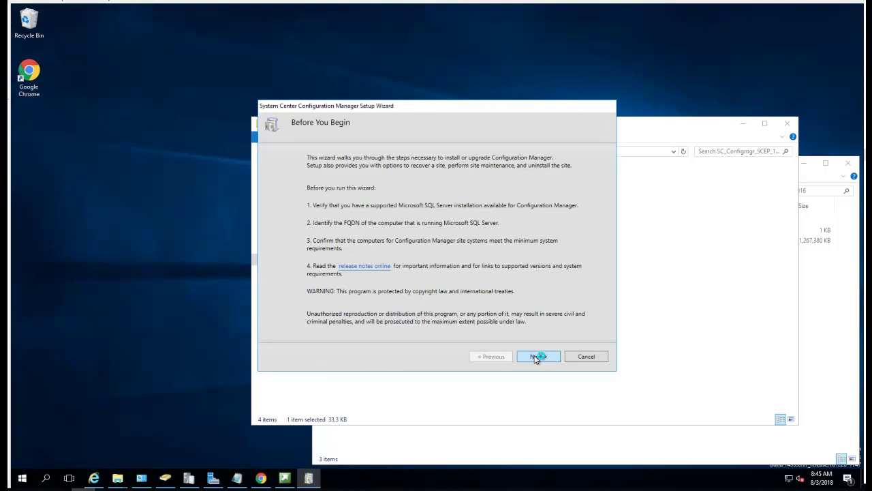
left_click(535, 356)
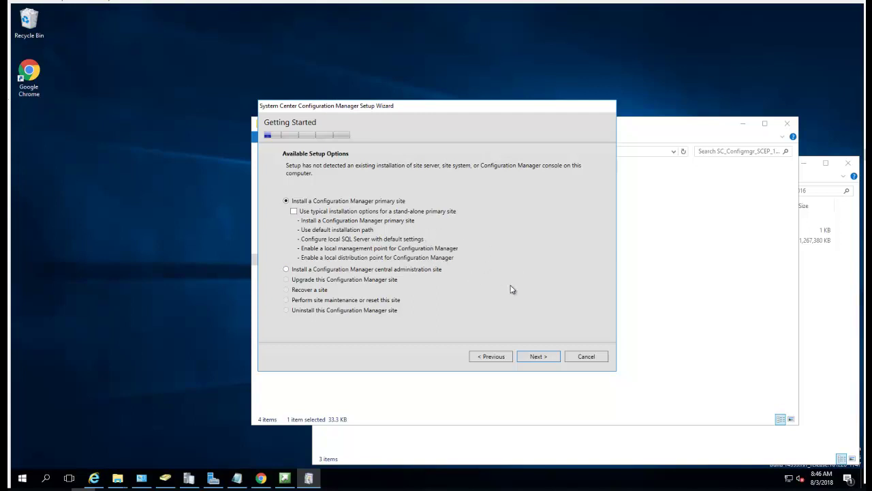
left_click(535, 358)
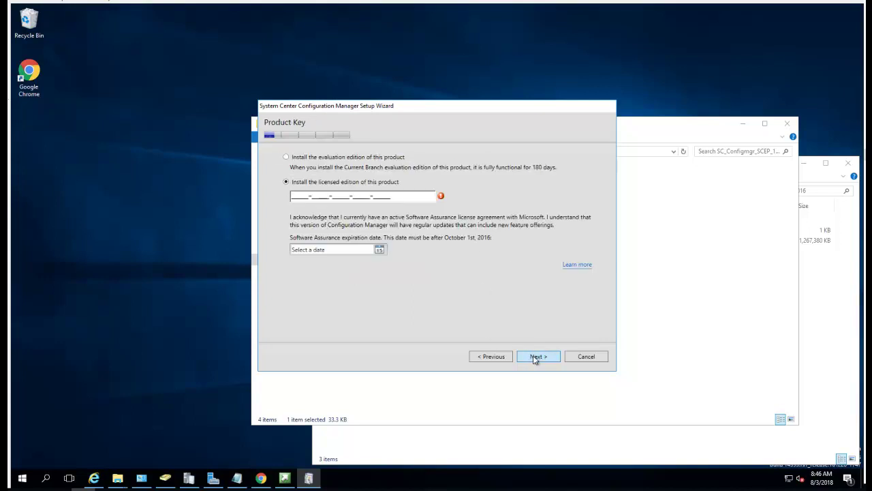
Choose the evaluation edition and accept the product, SQL Server Express and SQL Server Native Client license terms.
left_click(324, 159)
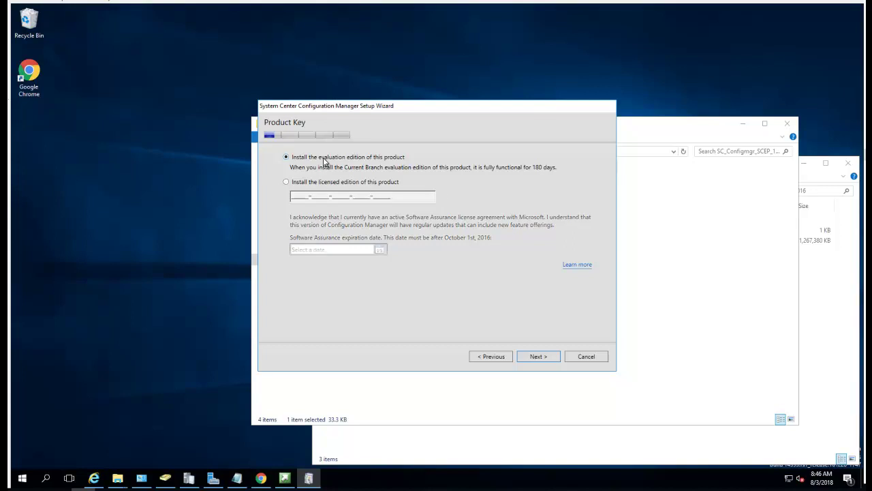
left_click(537, 357)
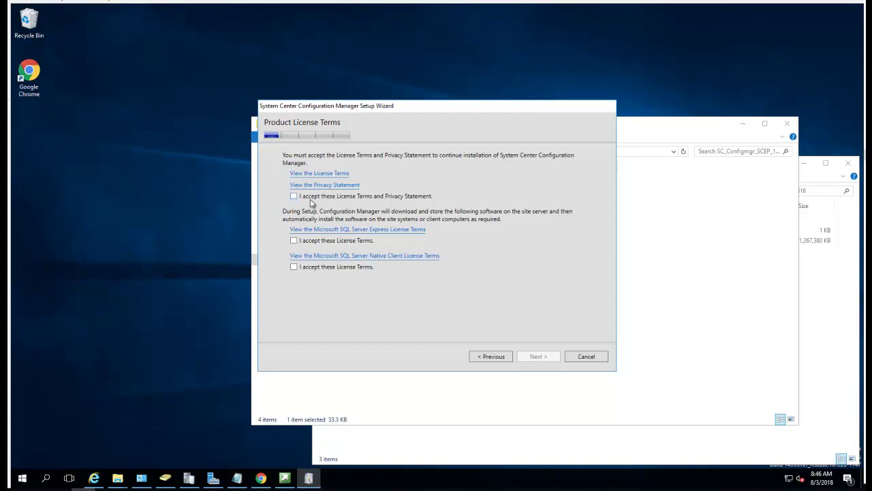
left_click(294, 267)
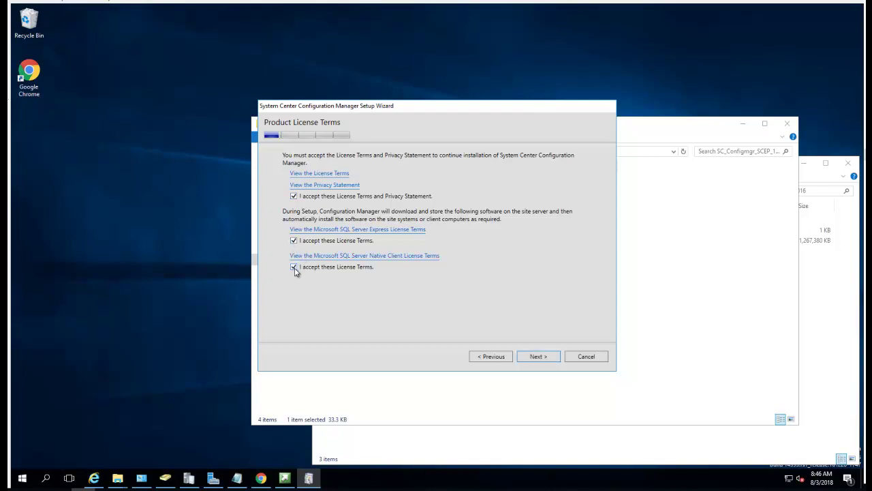
left_click(539, 356)
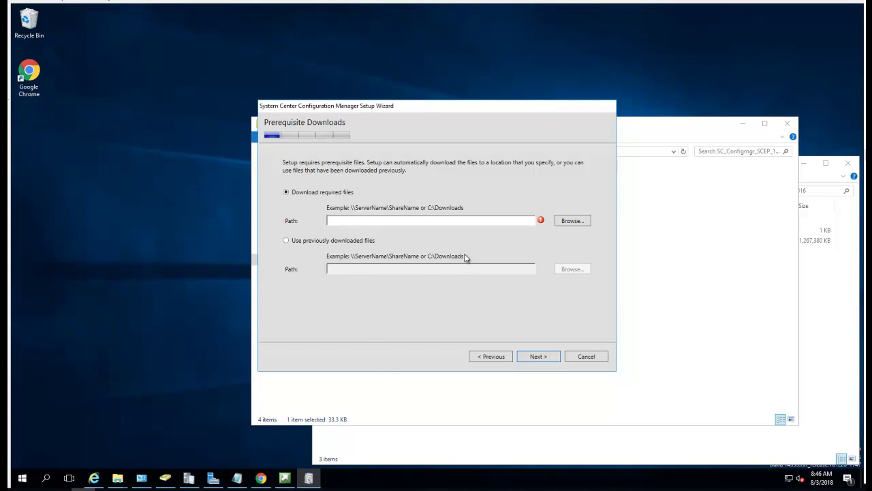
Create a folder named SCCMUpdates at the root of the C: drive.
left_click(666, 323)
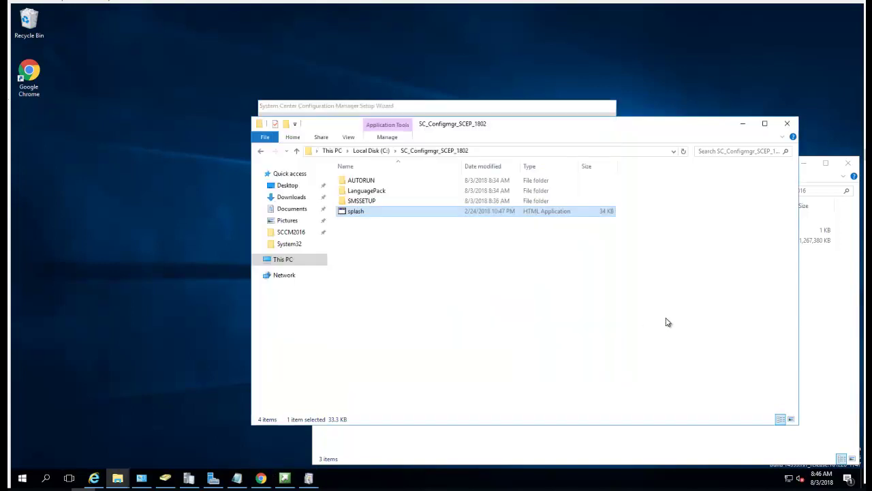
left_click(368, 150)
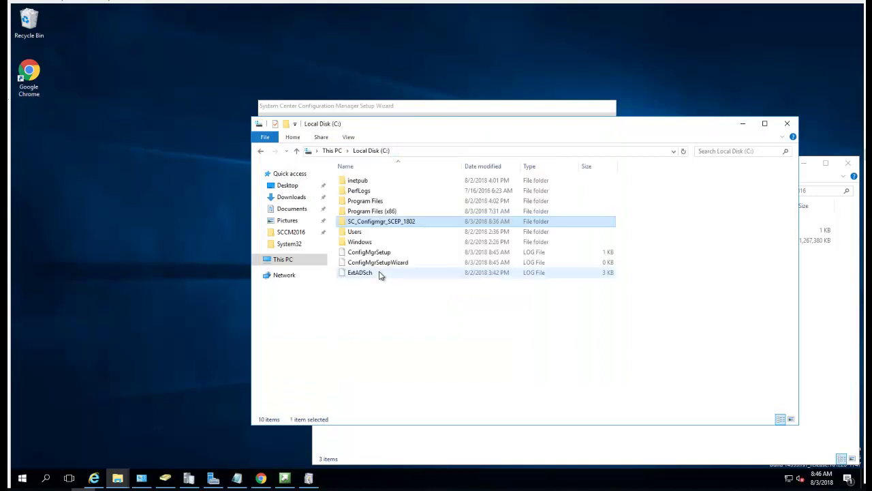
left_click(387, 295)
right_click(392, 298)
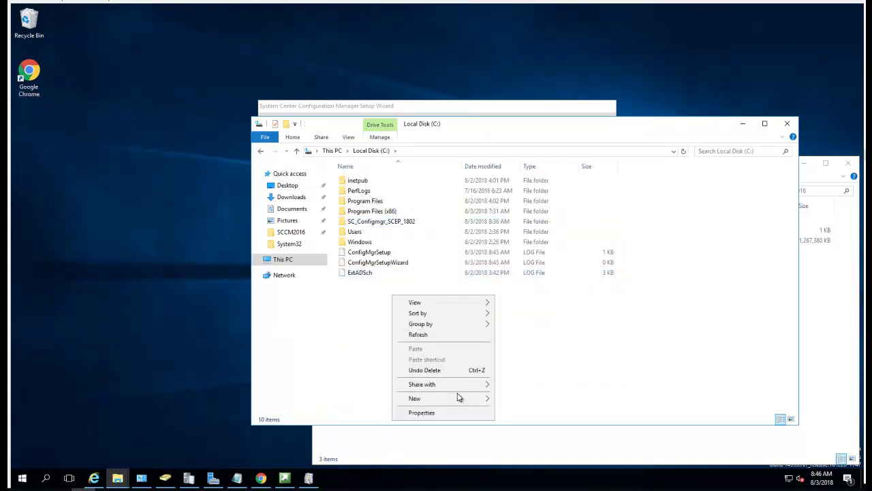
mouse_move(467, 400)
left_click(516, 401)
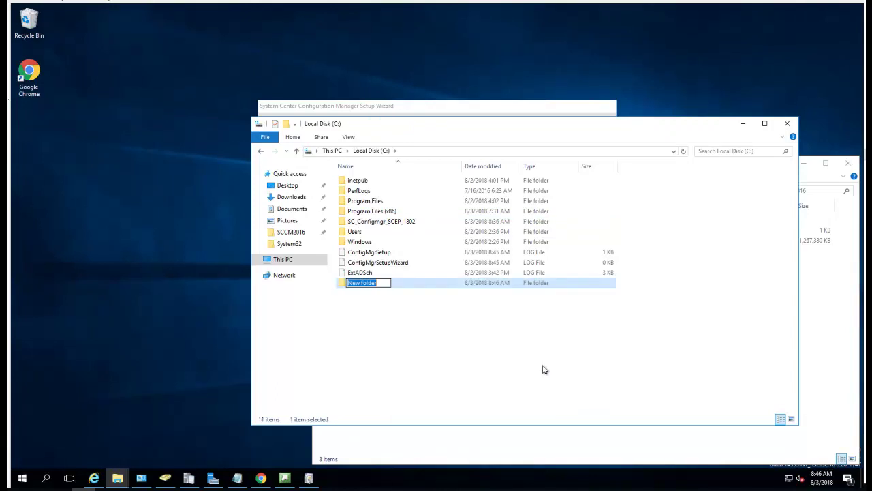
type("SCCMUpdates")
key("Return")
Copy the new folder's path C:\SCCMUpdates into the wizard as the prerequisite download location and start downloading the required files.
double_click(396, 283)
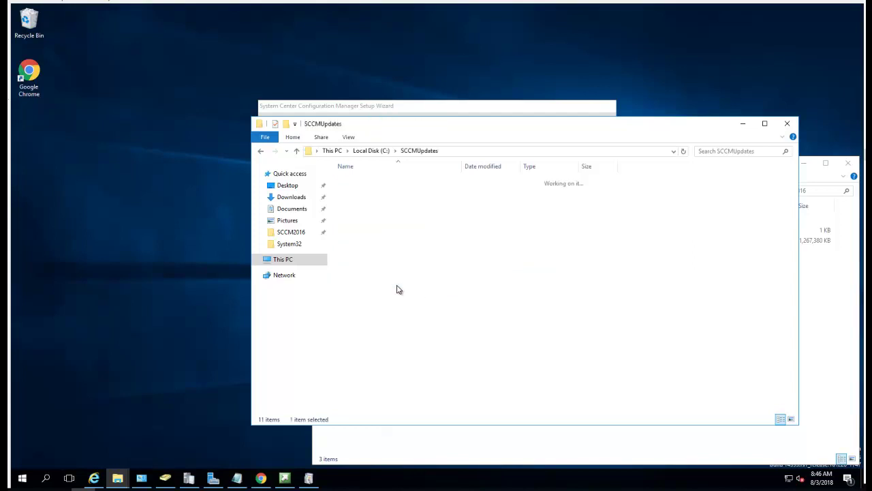
left_click(478, 151)
key("ctrl+c")
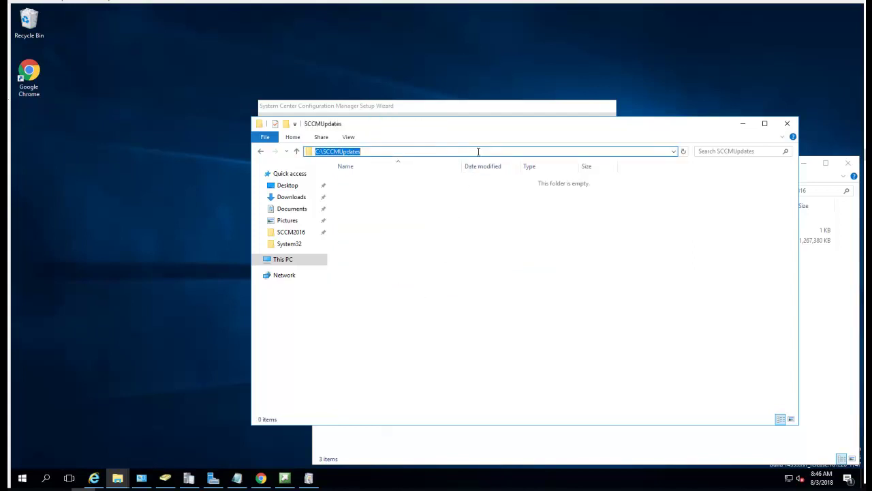
left_click(487, 110)
key("ctrl+v")
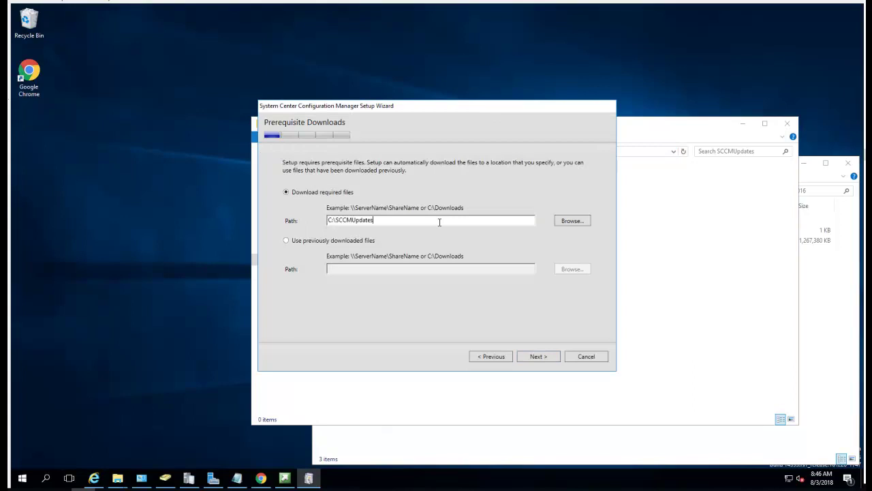
left_click(536, 357)
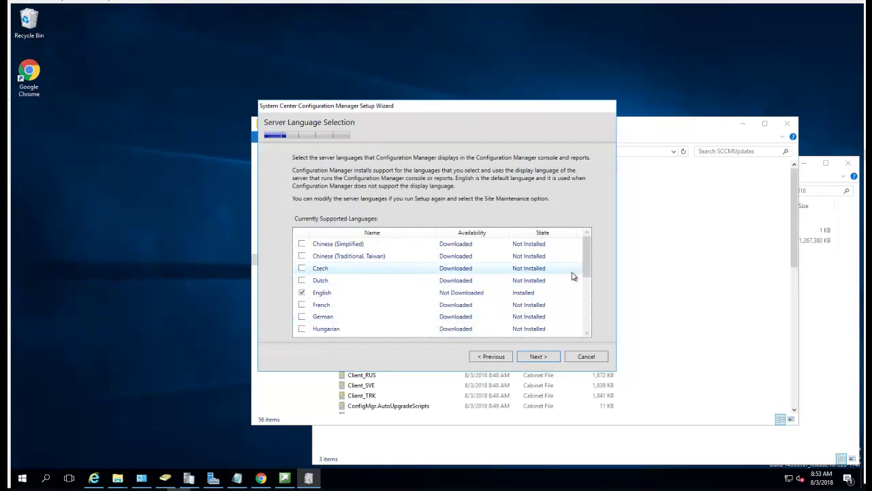
Review the supported languages and continue with only English for both the server and the clients.
left_click(590, 287)
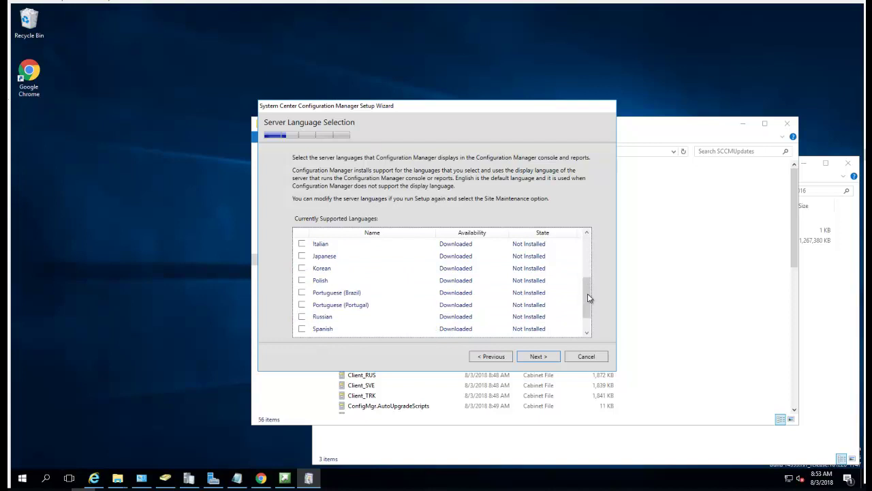
left_click_drag(587, 293, 587, 253)
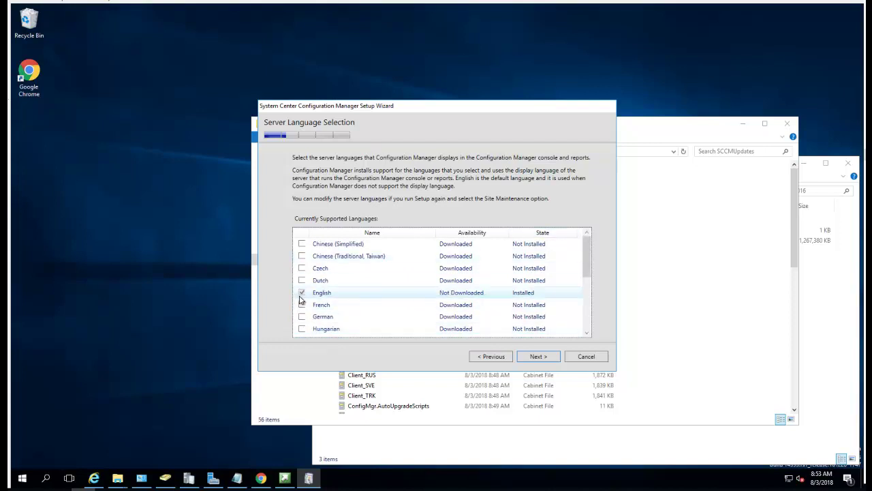
left_click(538, 357)
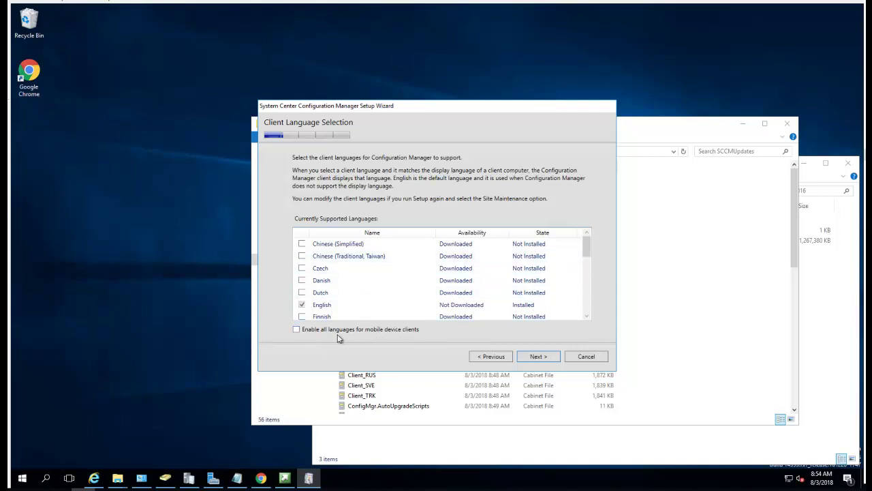
left_click(539, 356)
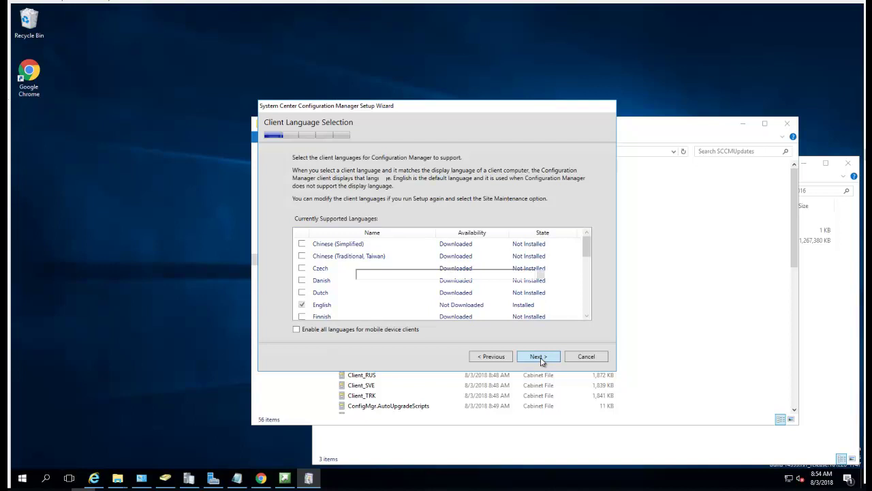
Set the site code to PRI and the site name to Office365 Techguy Home.
left_click(363, 177)
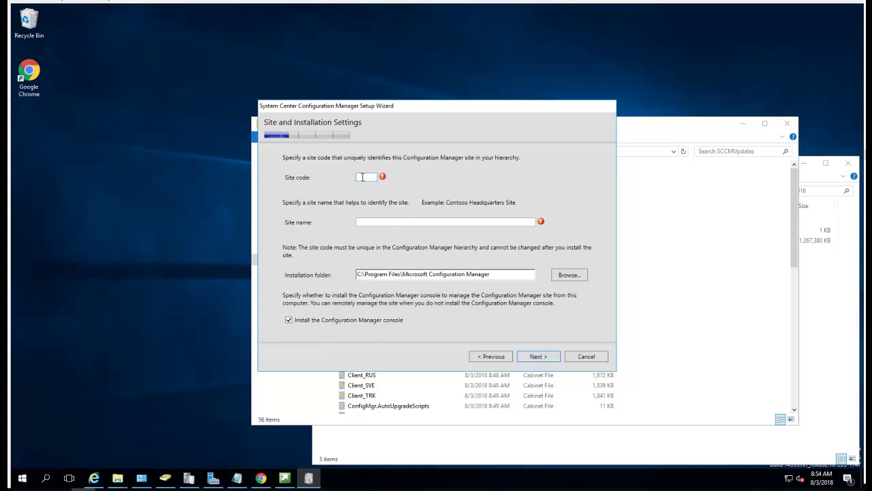
type("PS1")
left_click(380, 222)
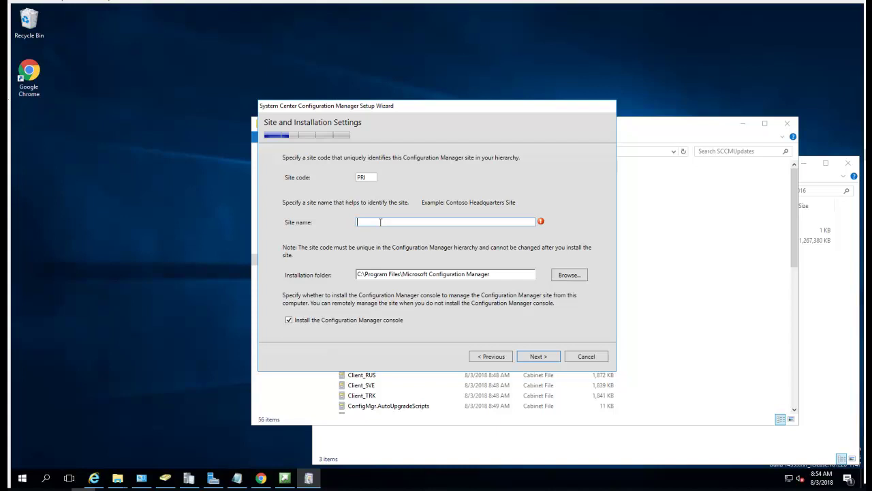
type("Office 365")
key("BackSpace")
key("BackSpace")
key("BackSpace")
key("BackSpace")
type("365 Techguy")
type("Home")
left_click(505, 455)
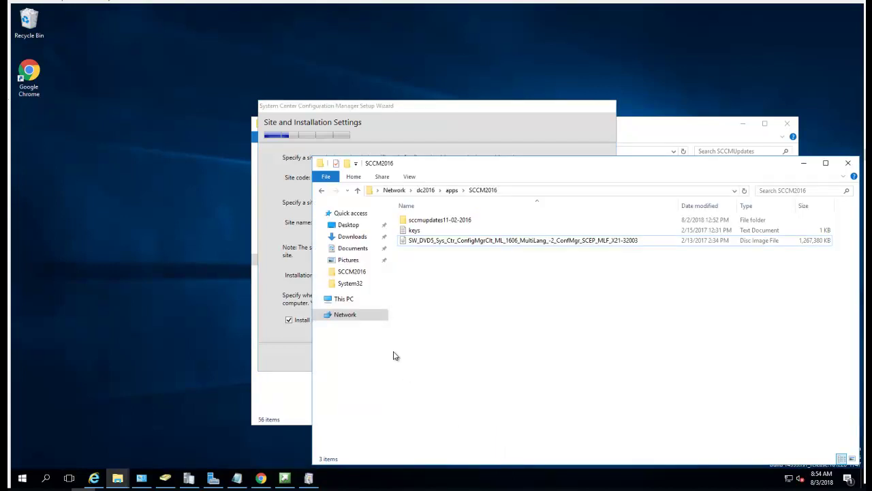
left_click(297, 352)
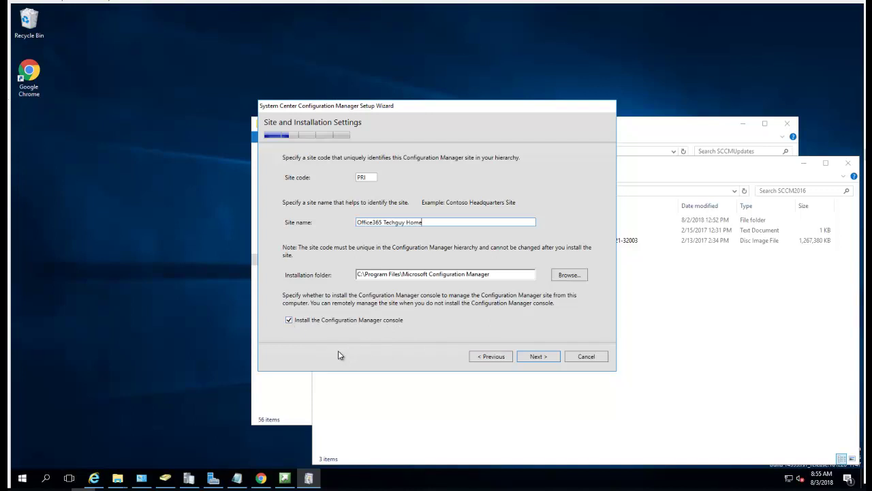
Choose to install the primary site as a stand-alone site and confirm the choice.
left_click(538, 358)
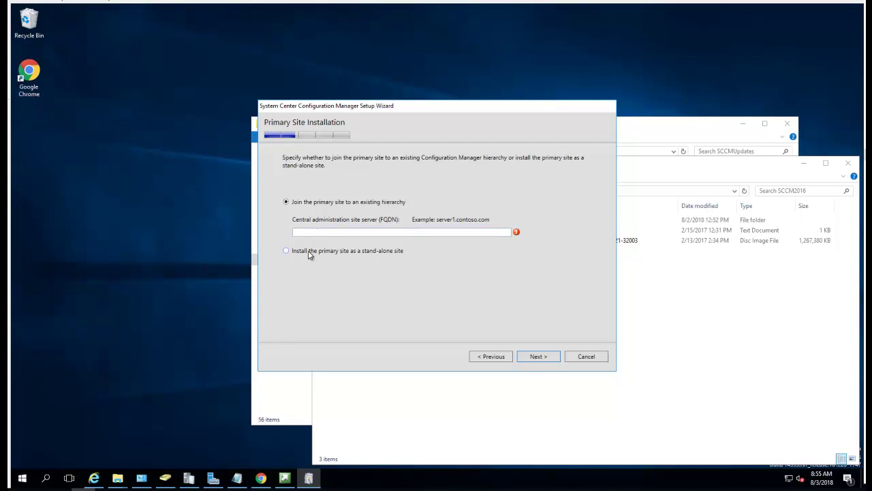
left_click(308, 252)
left_click(540, 355)
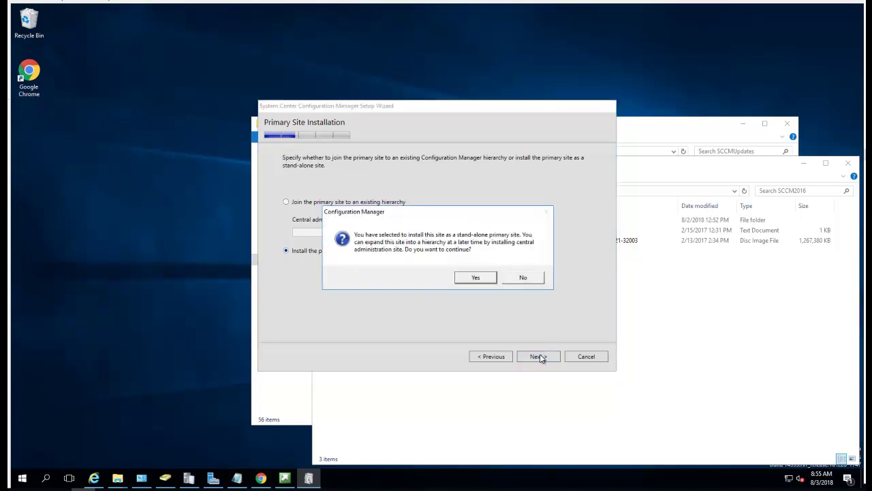
left_click(476, 277)
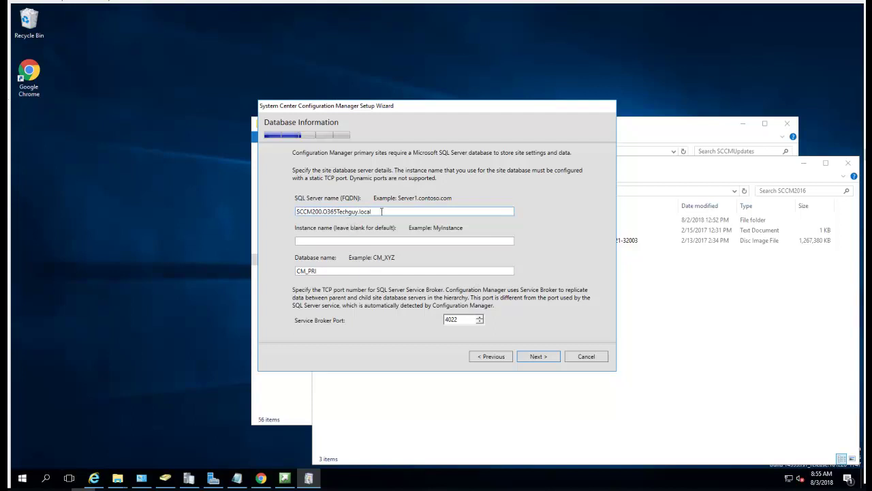
Accept the default SQL Server name, blank instance, CM_PRI database, Service Broker port 4022, and the default data and log file paths.
left_click_drag(381, 212, 277, 219)
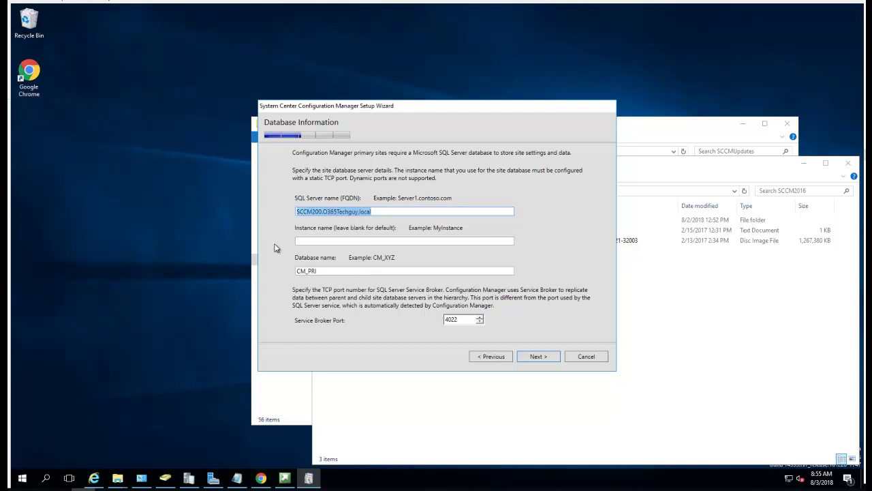
left_click(325, 239)
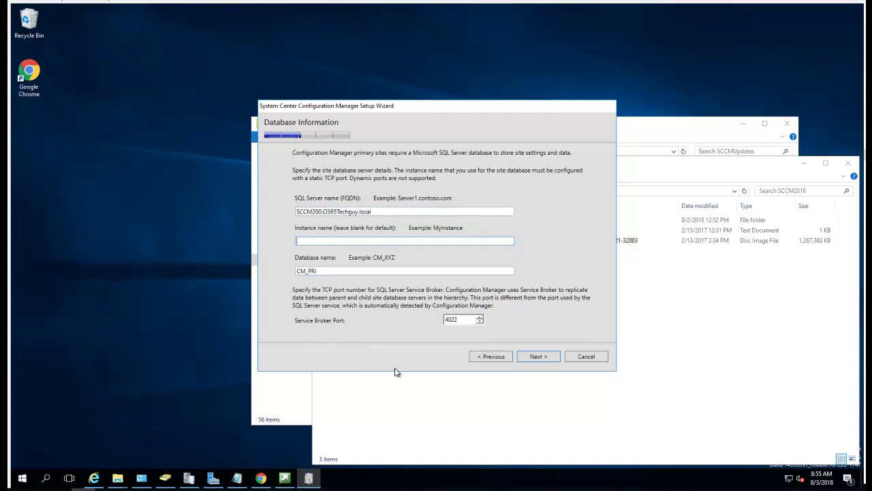
left_click(542, 356)
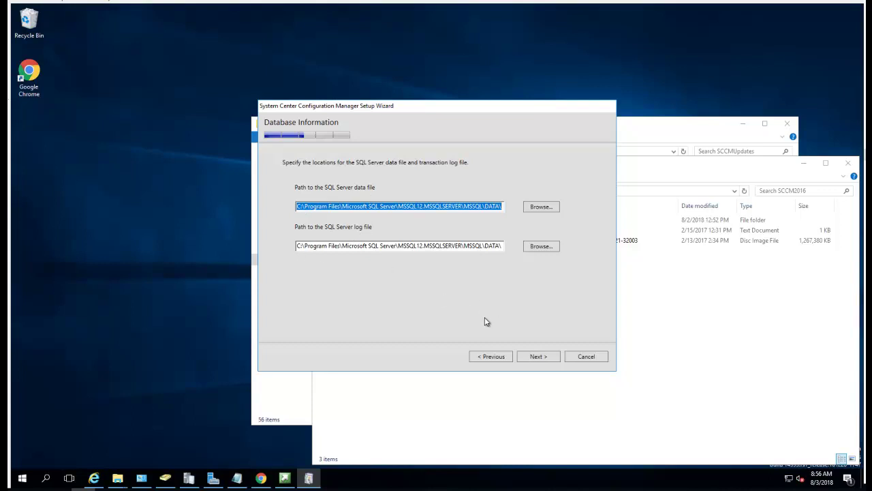
left_click(540, 356)
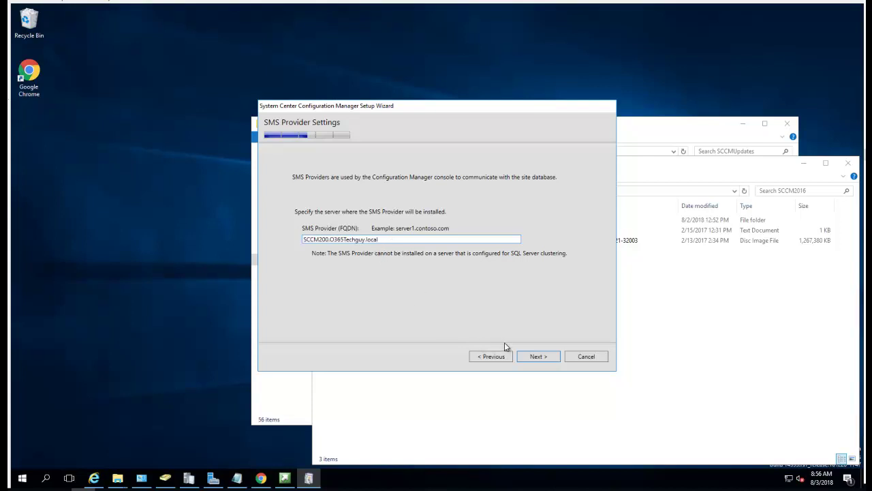
Accept the default SMS Provider server and choose to configure the communication method on each site system role.
left_click(539, 357)
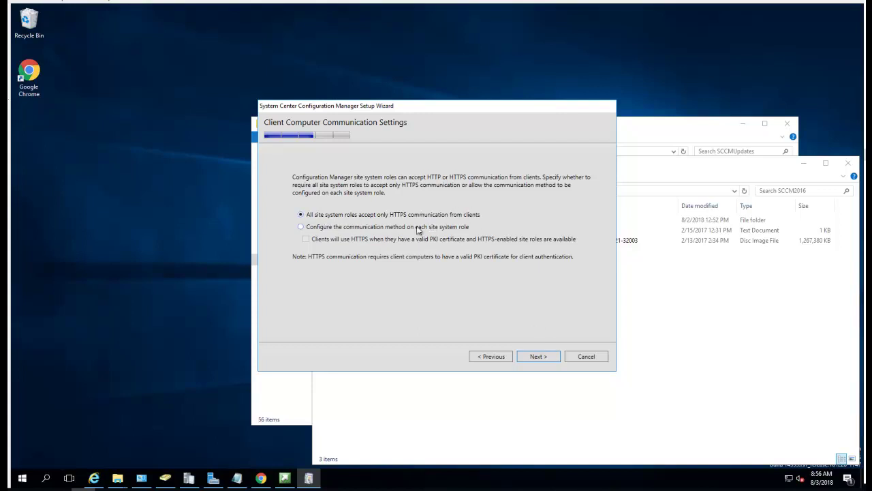
left_click(323, 230)
left_click(536, 357)
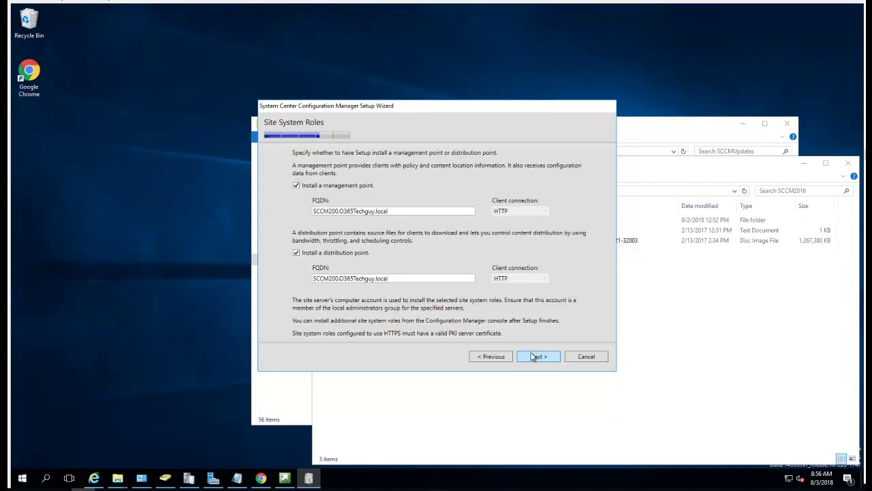
Exclude both the management point and the distribution point from the site system roles to install.
left_click(296, 185)
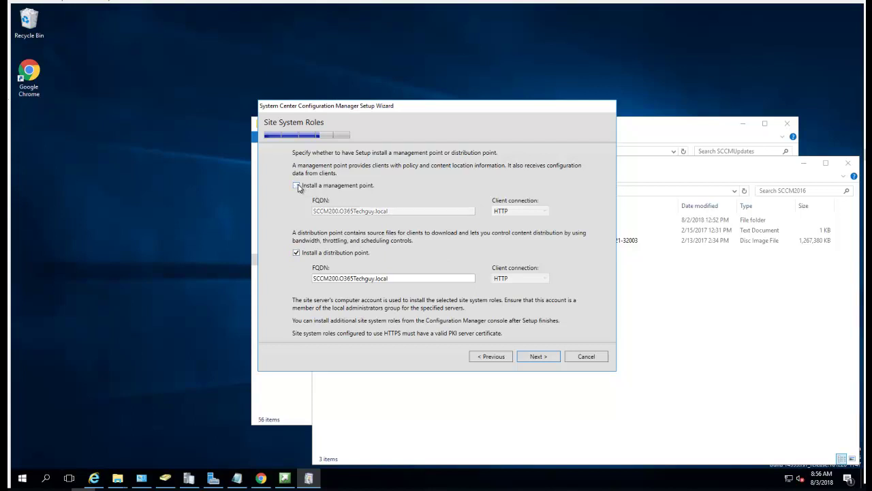
left_click(296, 253)
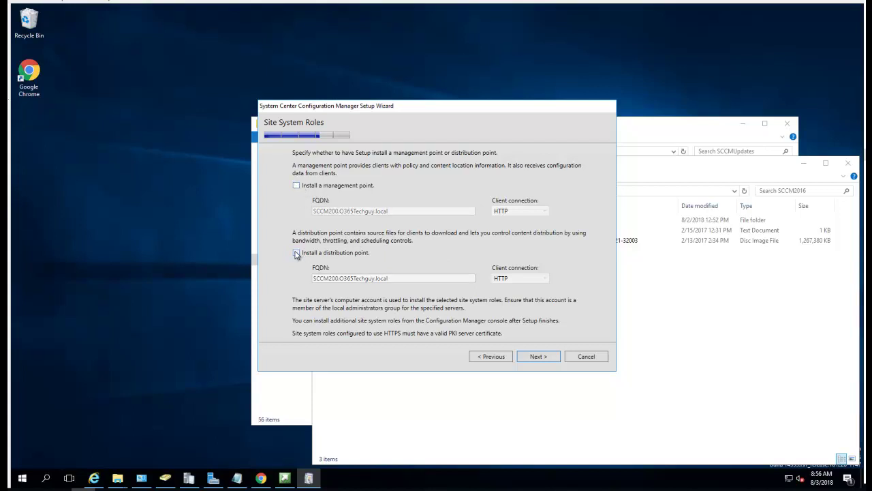
left_click(538, 356)
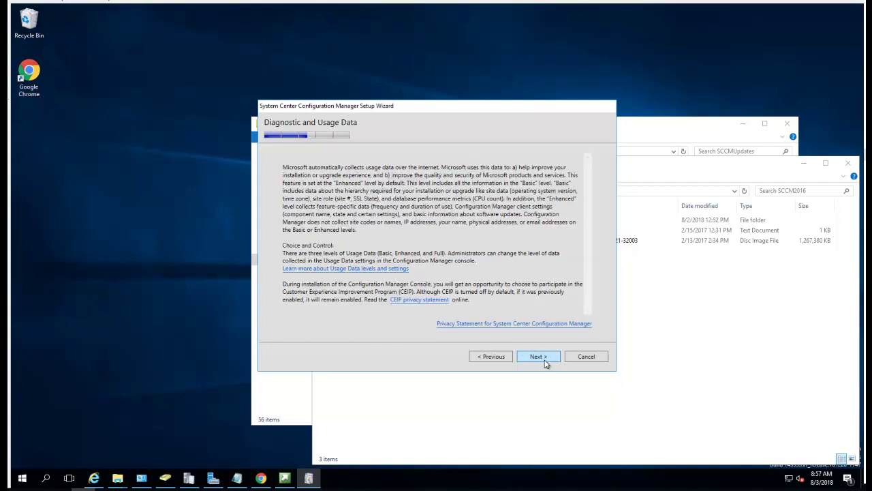
Keep the recommended service connection point setup and start the prerequisite check after reviewing the settings summary.
left_click(545, 360)
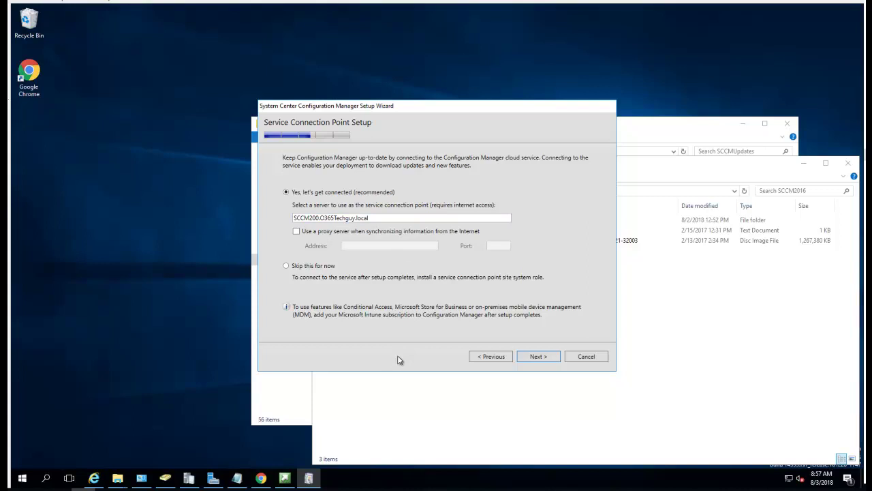
left_click(538, 357)
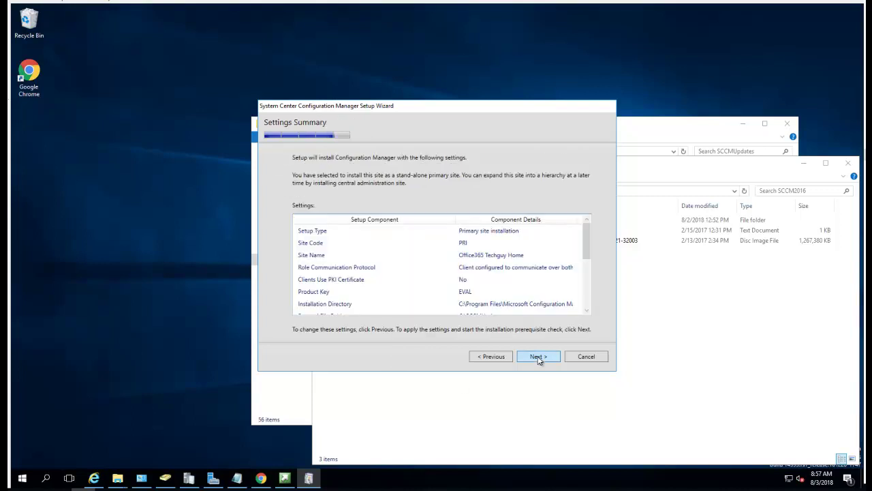
left_click(584, 303)
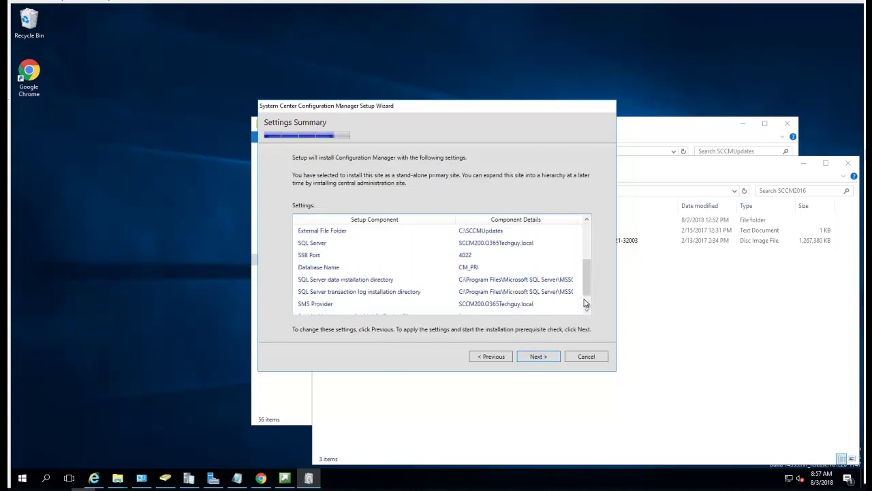
left_click_drag(588, 293, 580, 315)
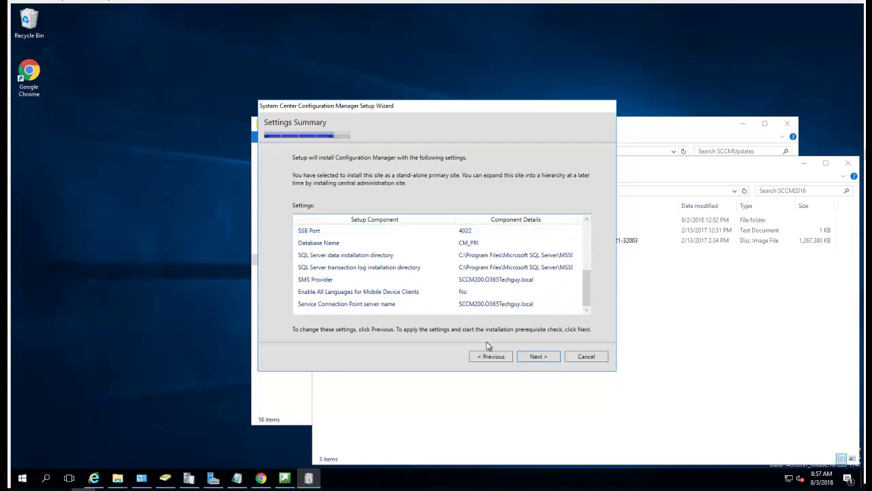
left_click(536, 359)
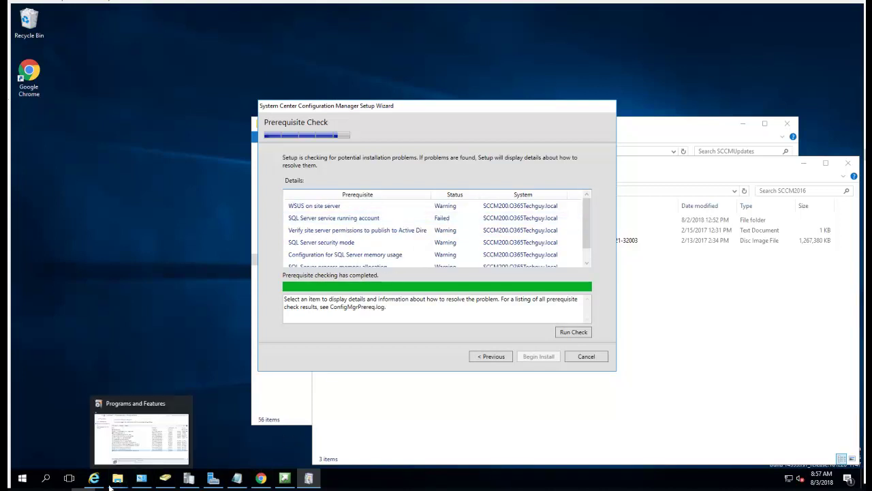
Open the log-on settings of the SQL Server (MSSQLSERVER) service in Computer Management.
right_click(27, 481)
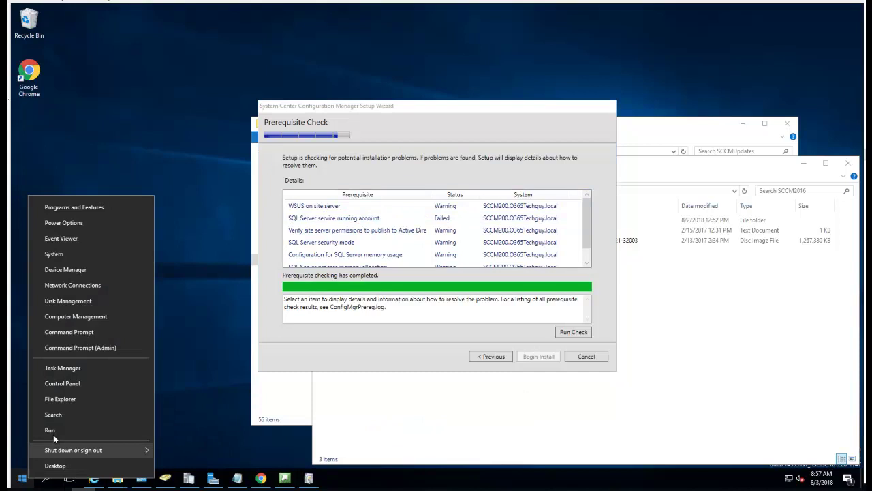
left_click(85, 316)
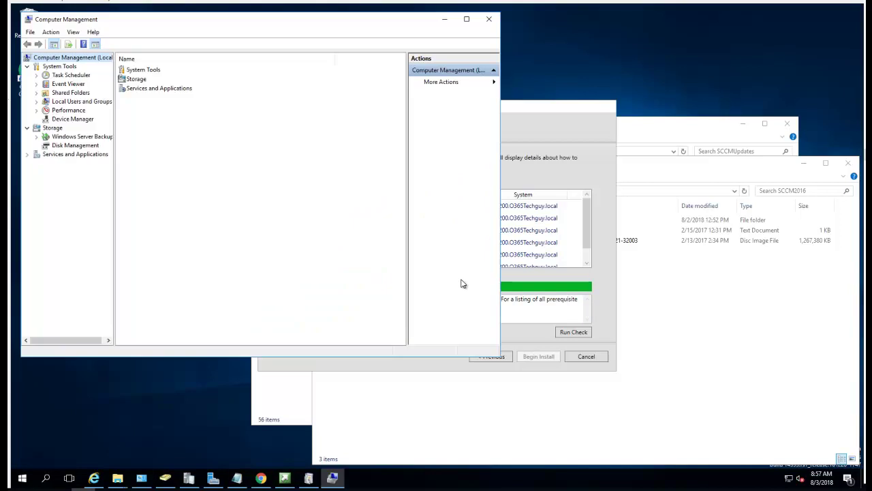
double_click(76, 156)
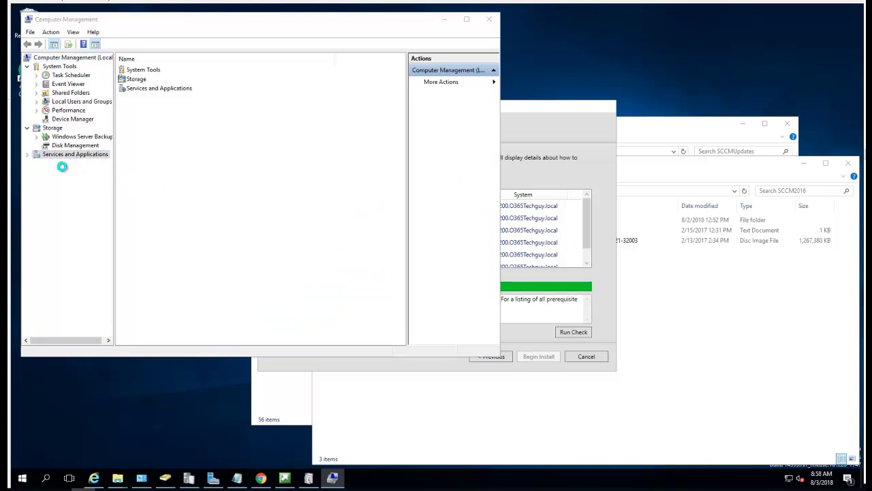
left_click(62, 180)
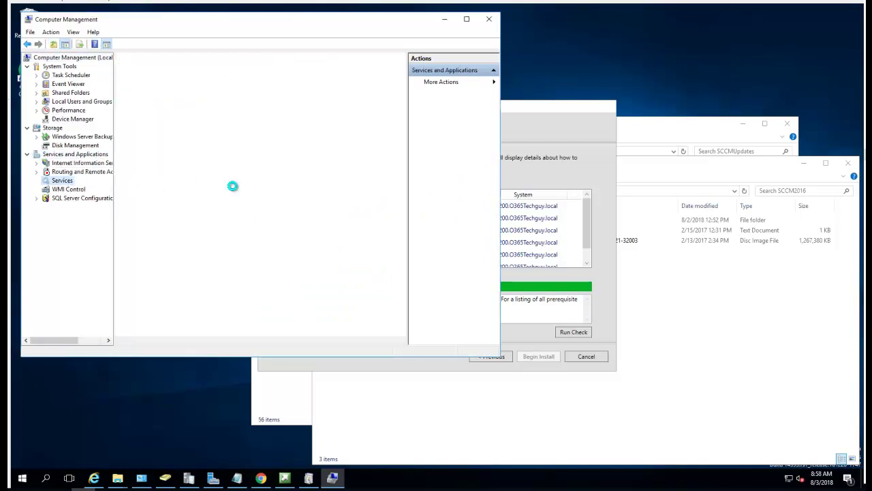
left_click(308, 260)
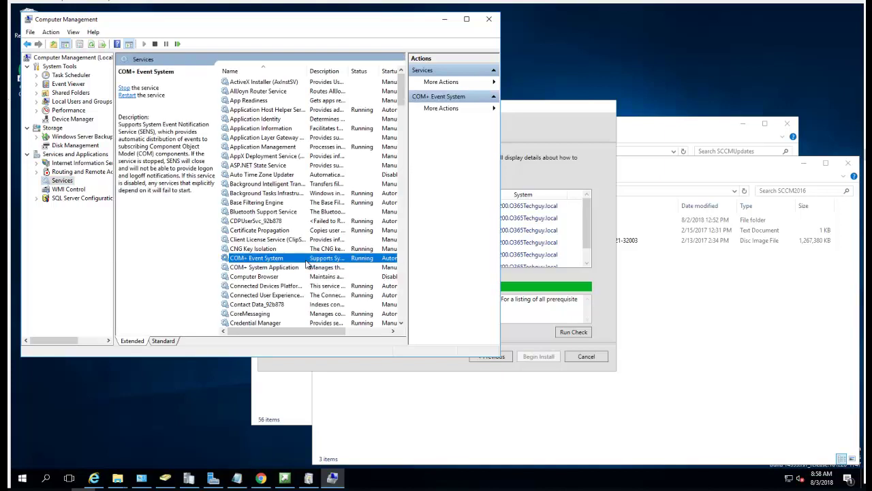
type("sql")
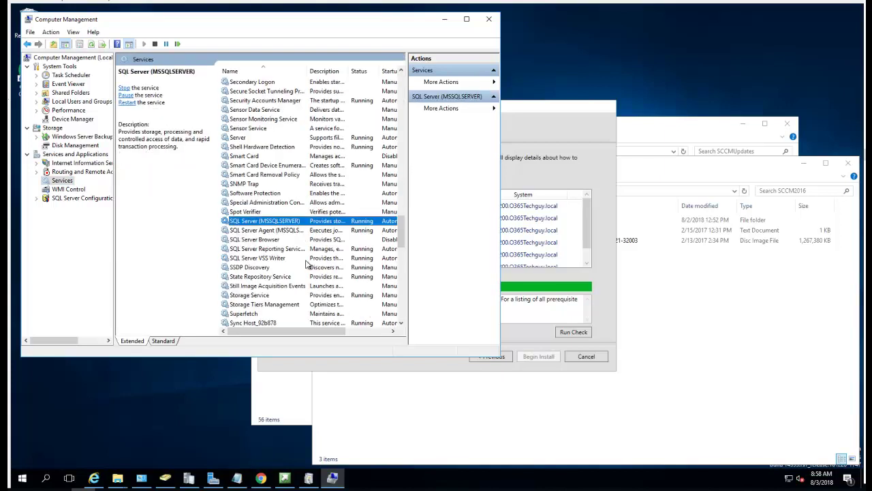
double_click(283, 223)
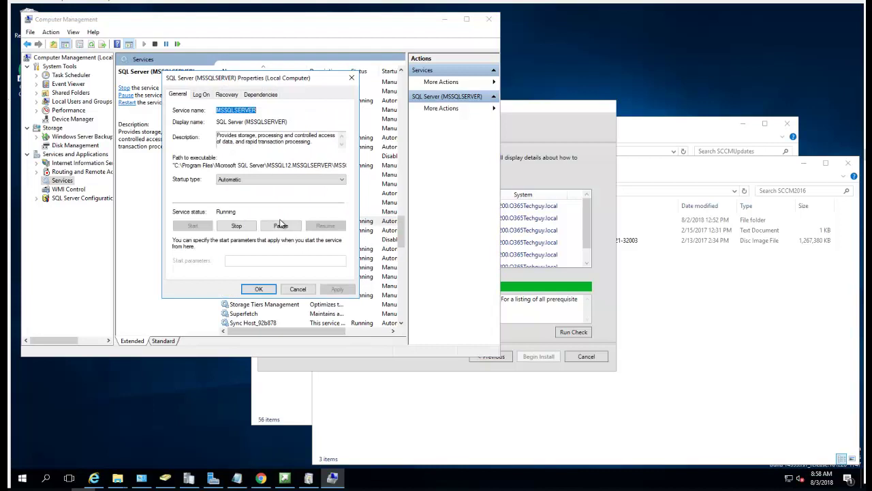
left_click(202, 96)
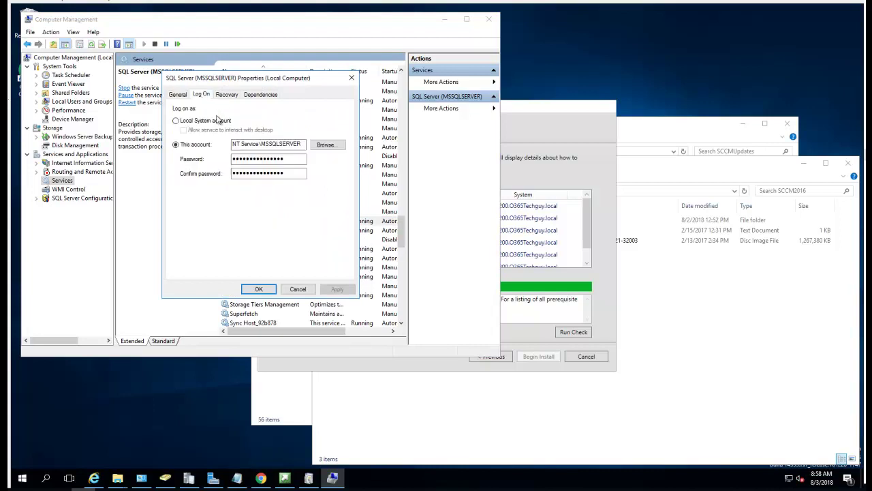
Try to look up the service account sccmse on the local computer SCCM200 as the SQL Server log-on account.
left_click(326, 146)
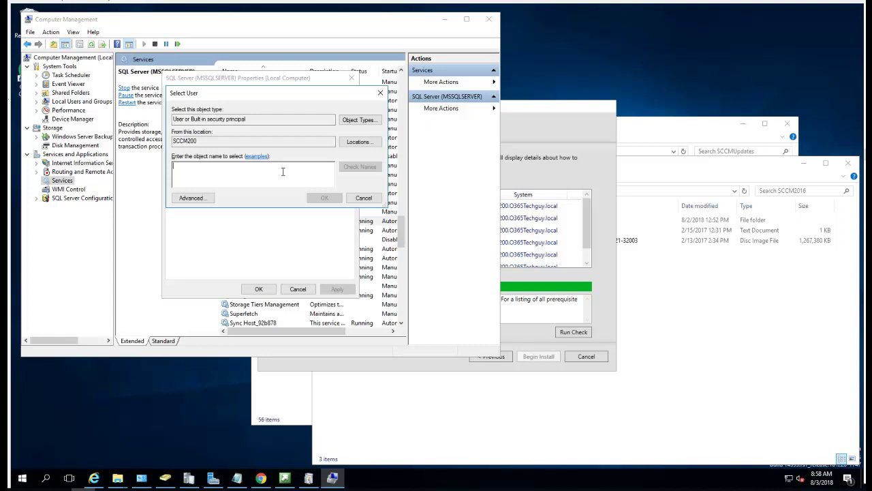
type("sccmse")
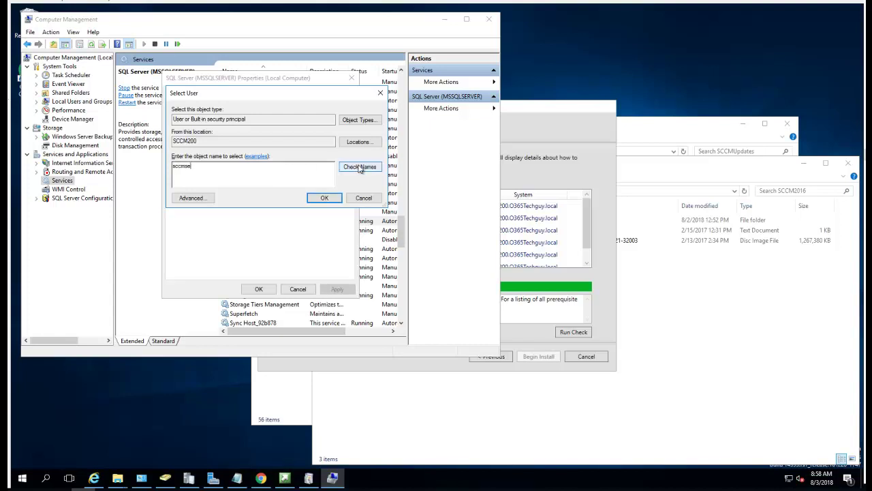
left_click(360, 167)
left_click(280, 165)
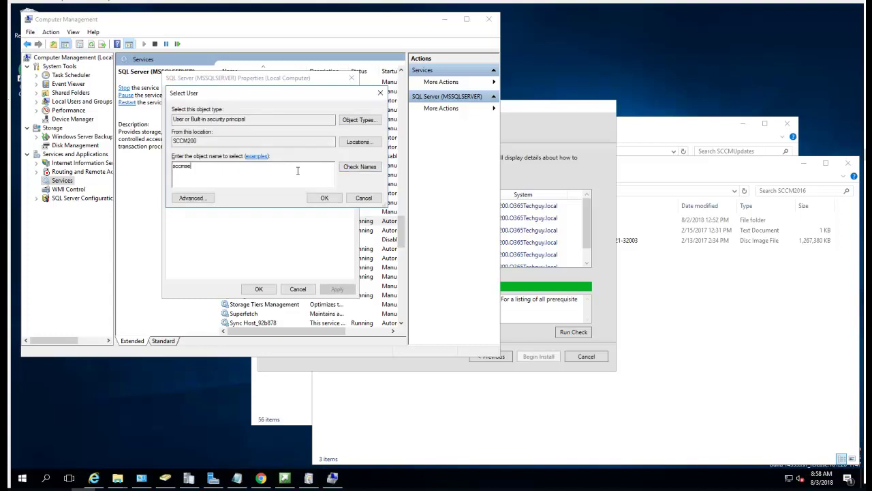
key("BackSpace")
key("BackSpace")
left_click(362, 172)
left_click(281, 163)
Change the search location to Entire Directory, look up sccmser and accept the SCCMService account for the service log-on.
left_click(359, 141)
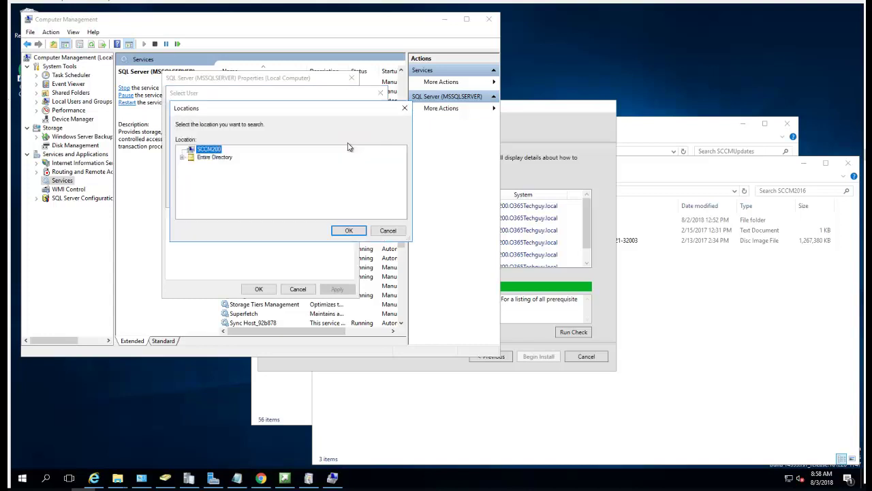
left_click(228, 159)
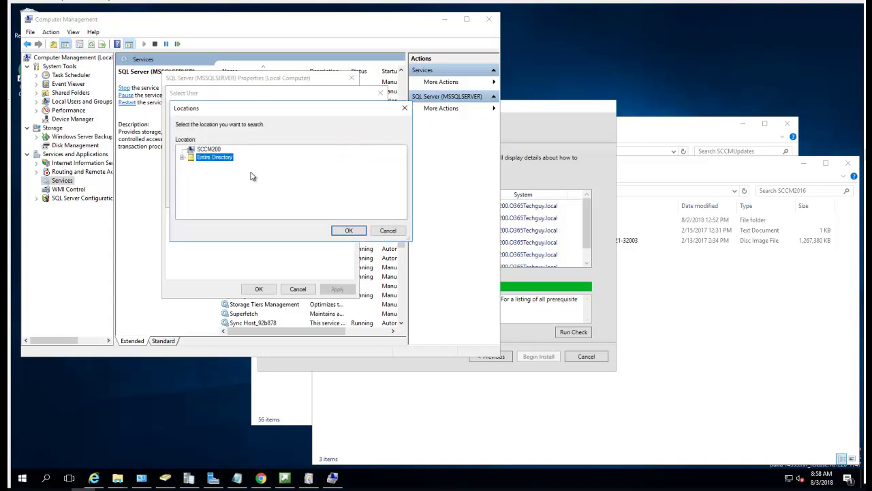
left_click(347, 231)
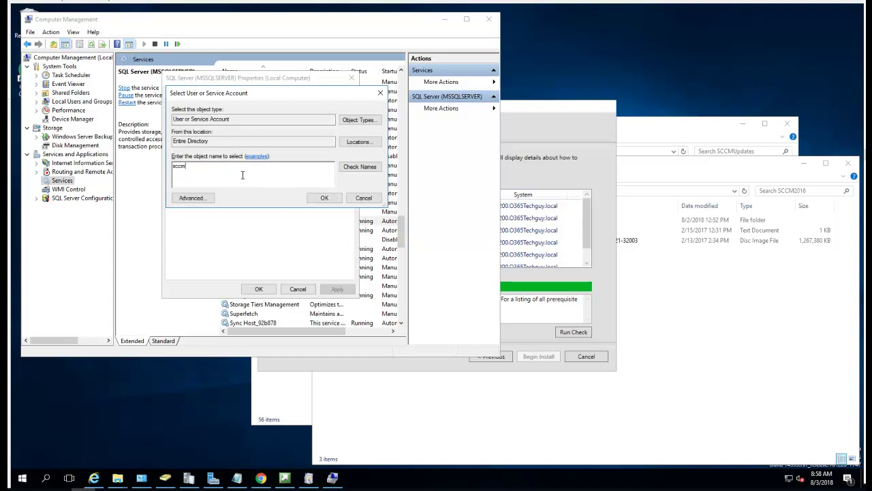
left_click(358, 166)
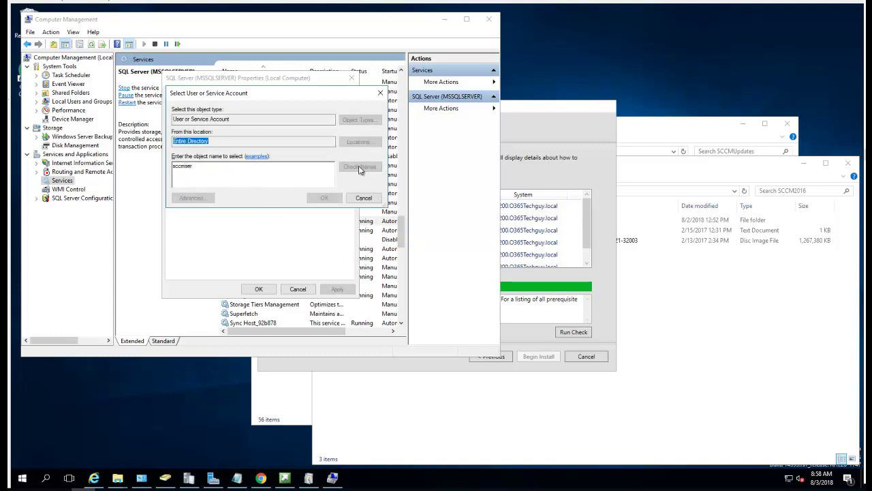
left_click(324, 197)
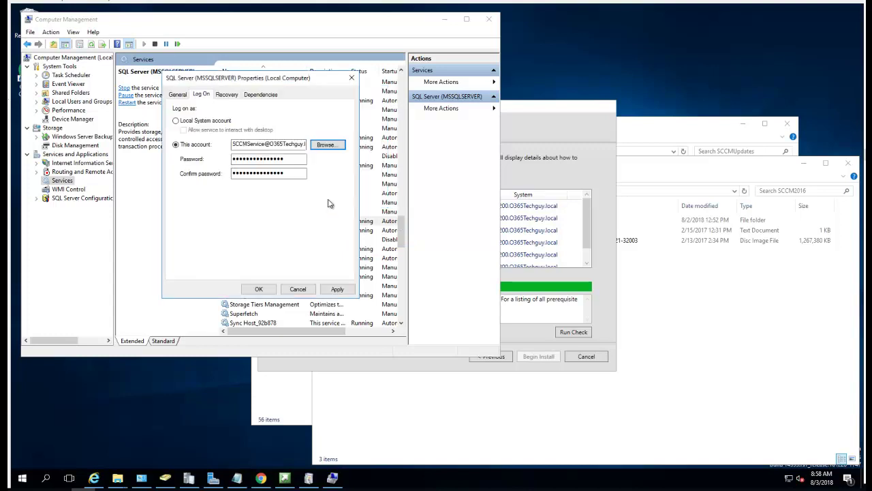
Enter and confirm the service account password for the SQL Server (MSSQLSERVER) log-on, apply it and acknowledge the service notices.
left_click(292, 159)
double_click(292, 159)
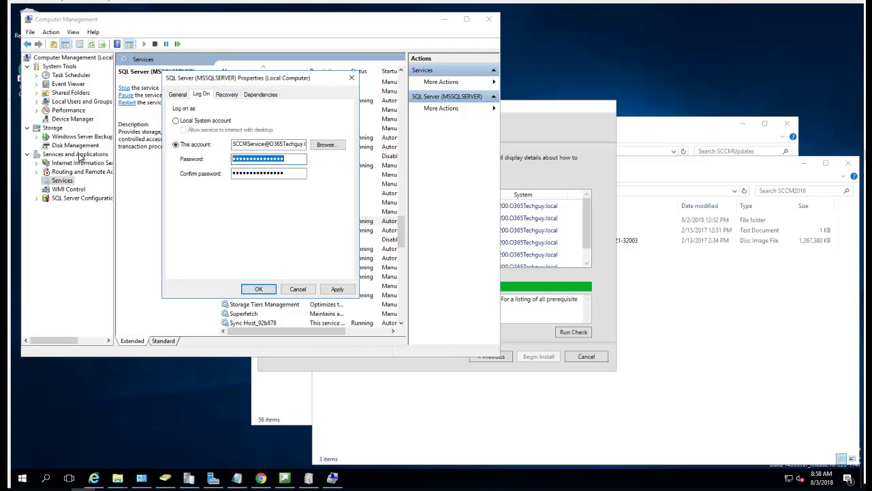
type("••")
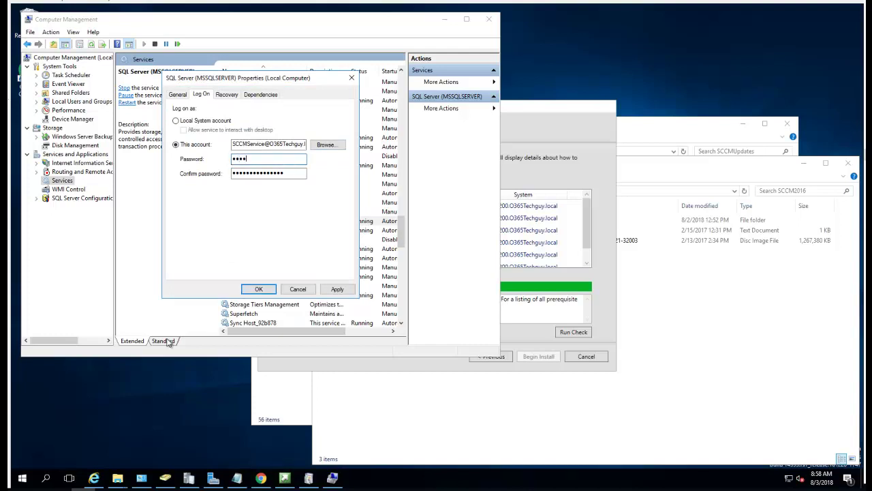
key("Tab")
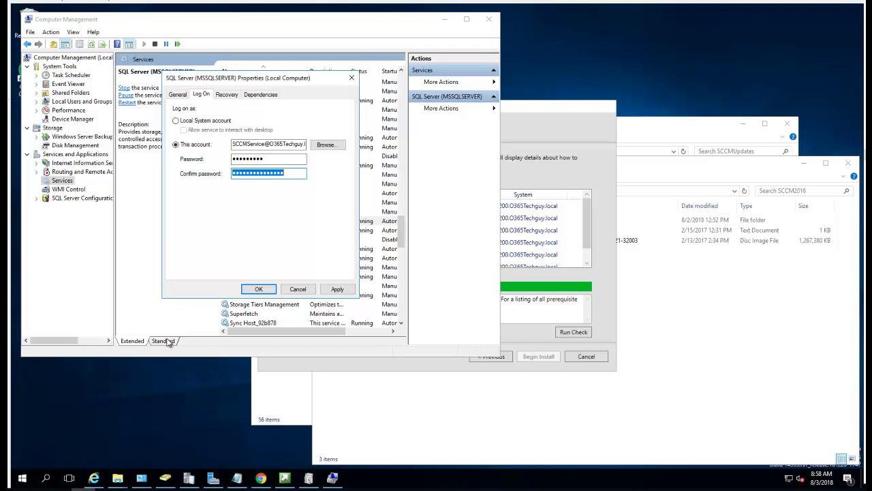
type("••")
left_click(259, 289)
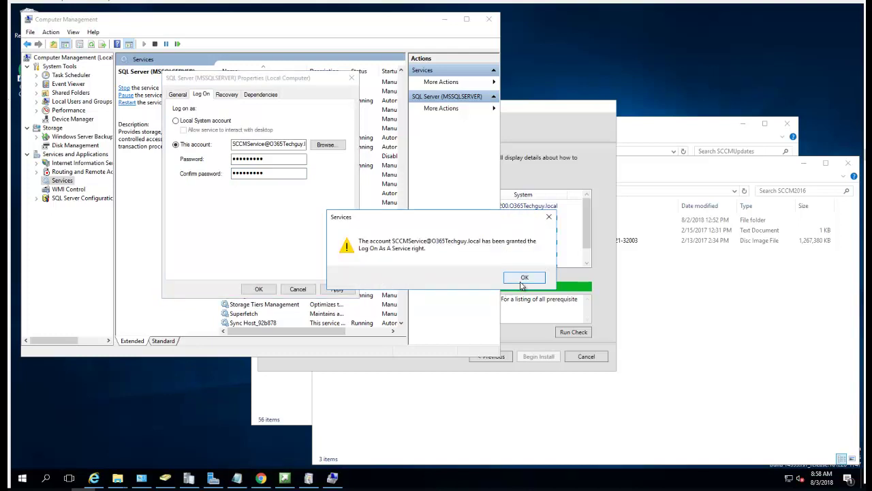
left_click(522, 282)
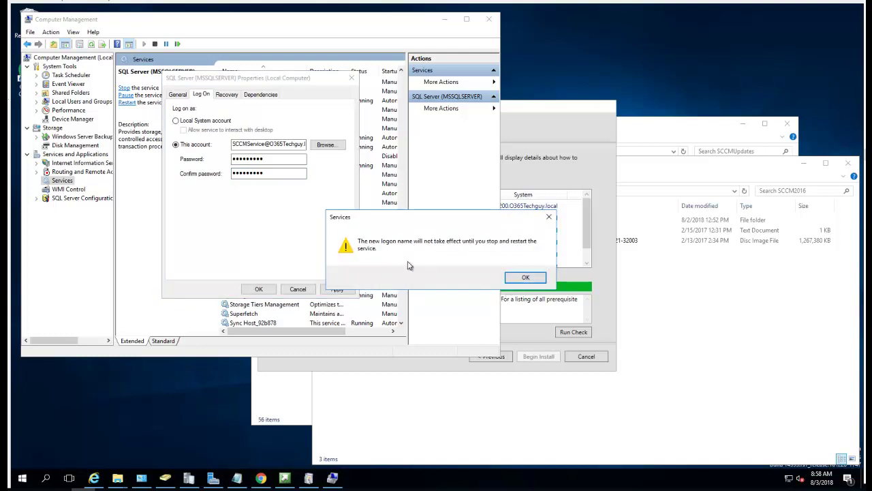
left_click(534, 280)
right_click(301, 223)
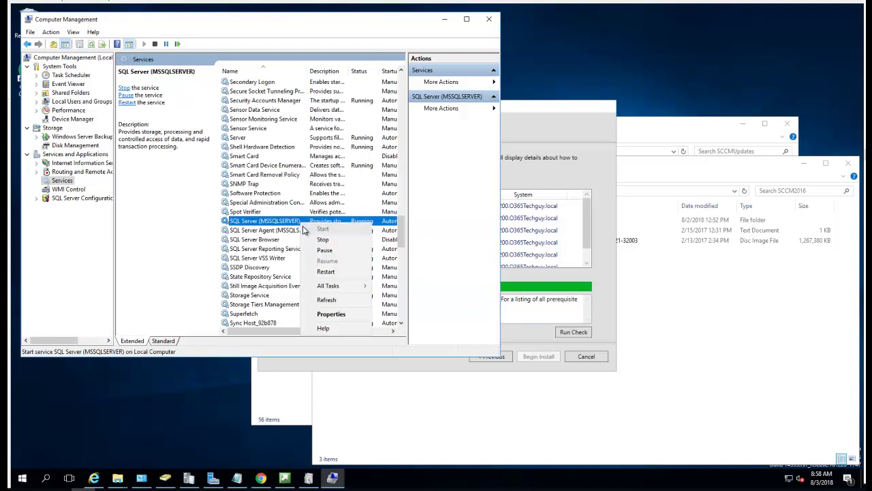
left_click(326, 272)
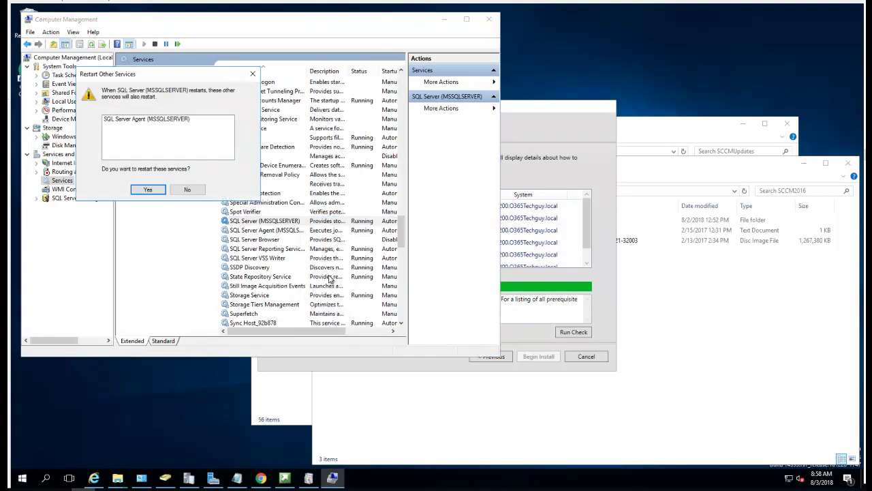
left_click(147, 190)
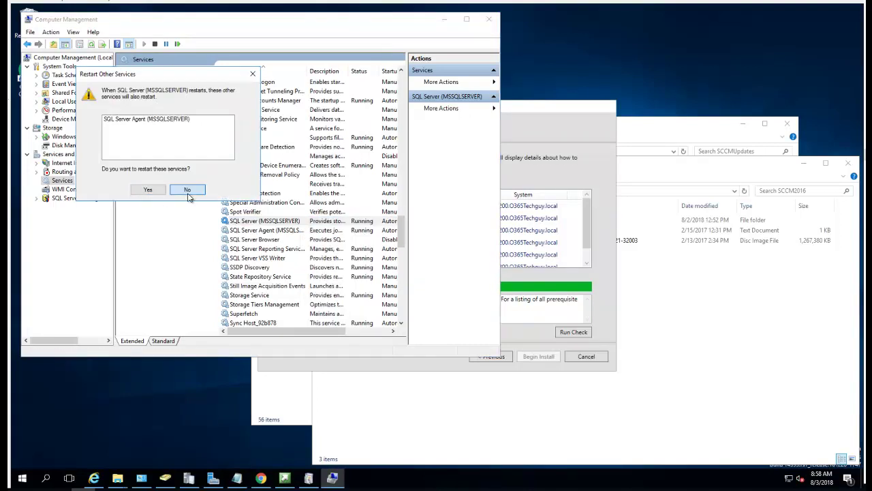
Choose the SCCMService account from Entire Directory as the log-on account of the SQL Server Agent (MSSQLSERVER) service.
double_click(276, 232)
left_click(203, 94)
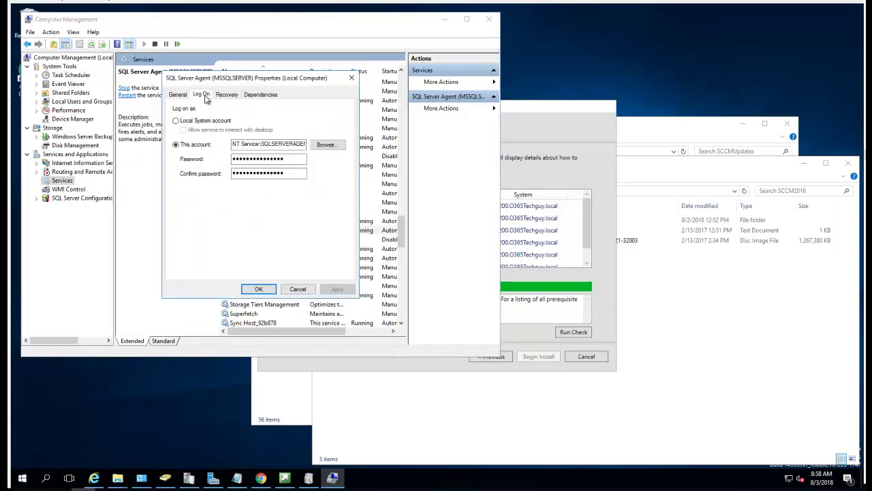
left_click(326, 145)
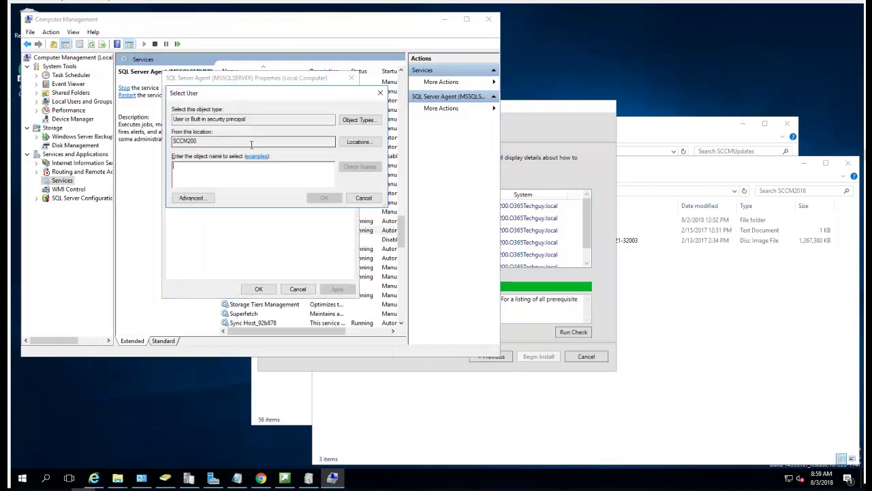
left_click(356, 142)
left_click(207, 157)
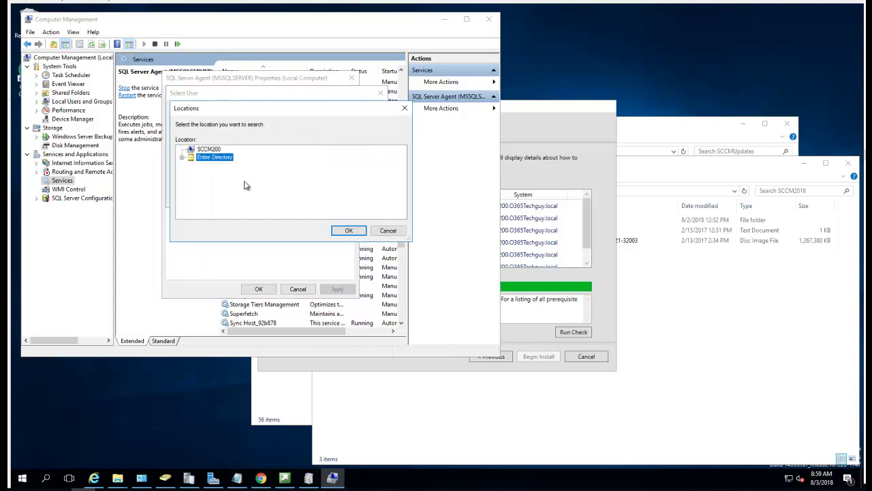
left_click(344, 231)
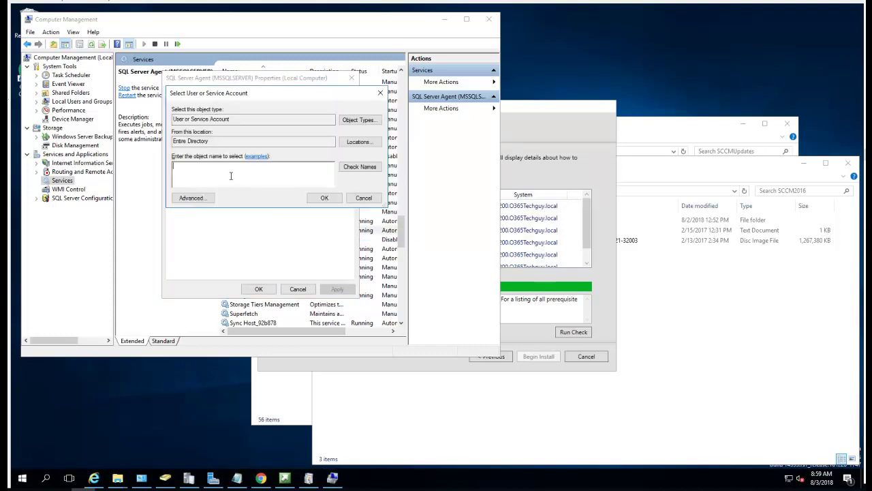
left_click(359, 166)
left_click(324, 198)
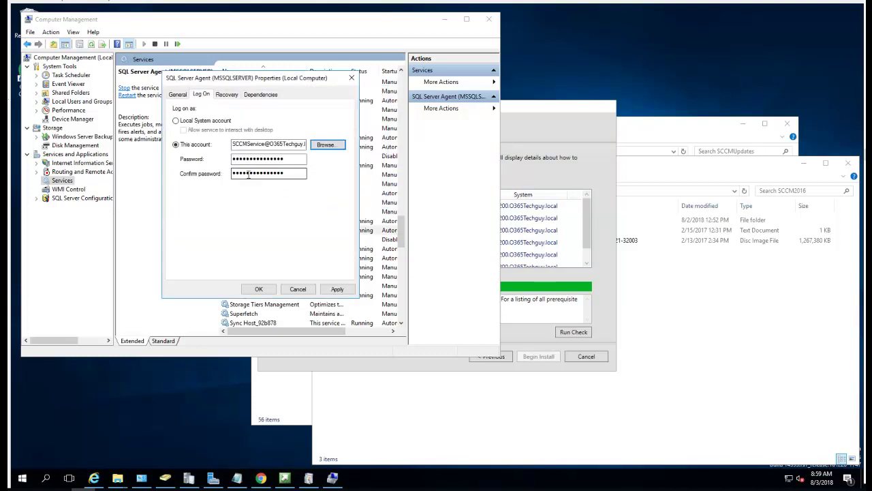
Enter and confirm the service account password for the SQL Server Agent log-on, apply it and acknowledge the notice.
key("Tab")
key("BackSpace")
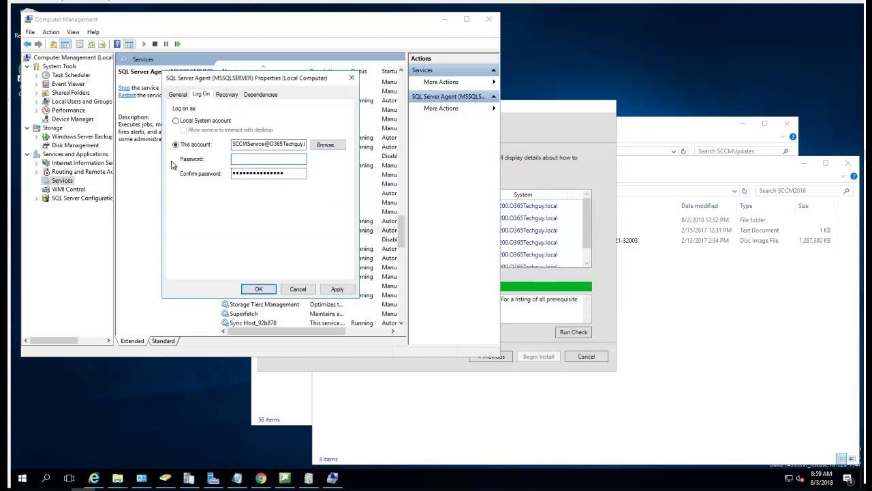
type("*")
key("Tab")
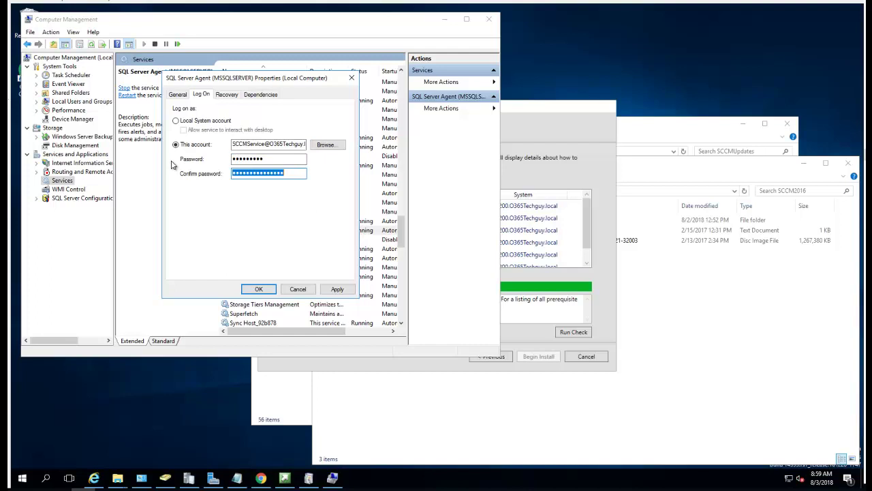
type("**")
left_click(257, 289)
left_click(523, 276)
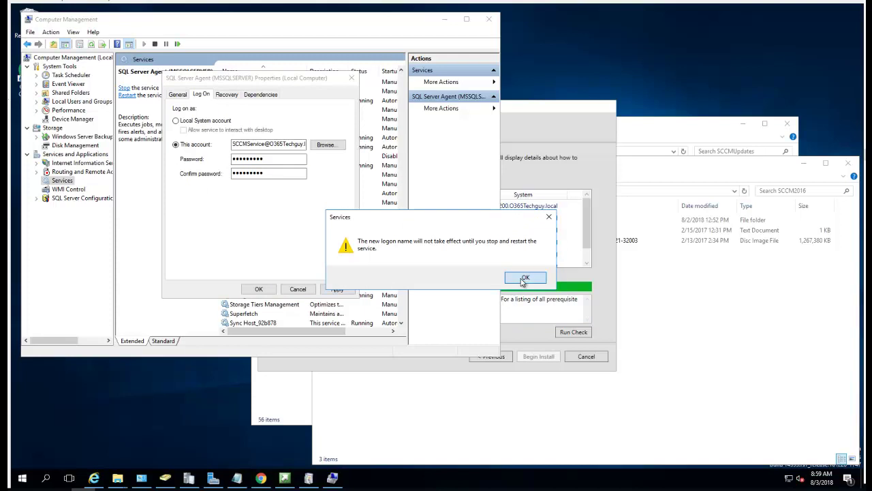
Restart the SQL Server (MSSQLSERVER) service together with its dependent SQL Server Agent service.
left_click(287, 219)
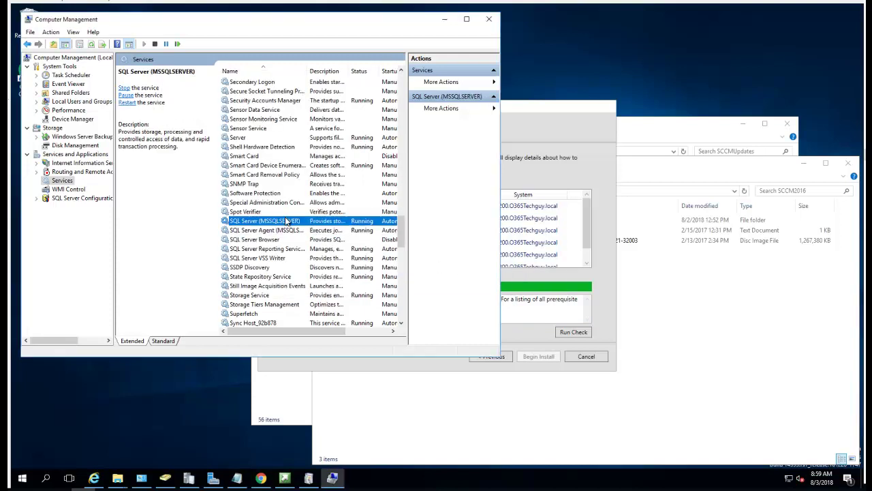
right_click(288, 221)
left_click(316, 267)
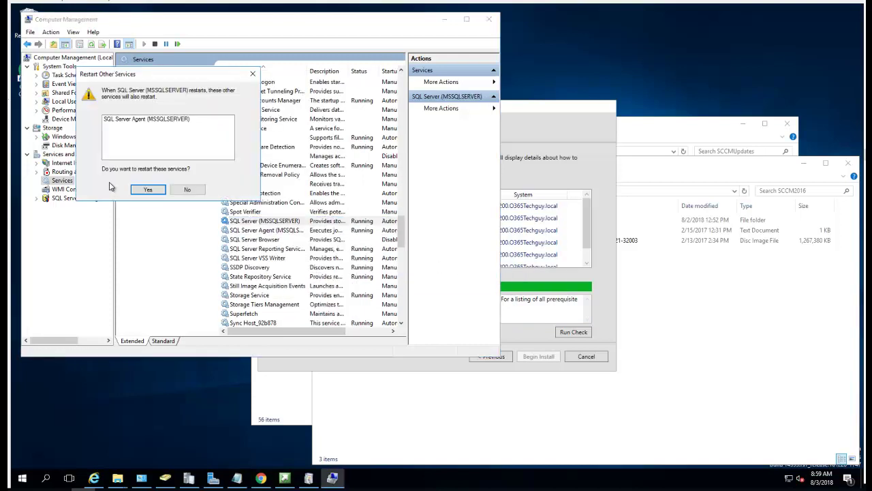
left_click(149, 190)
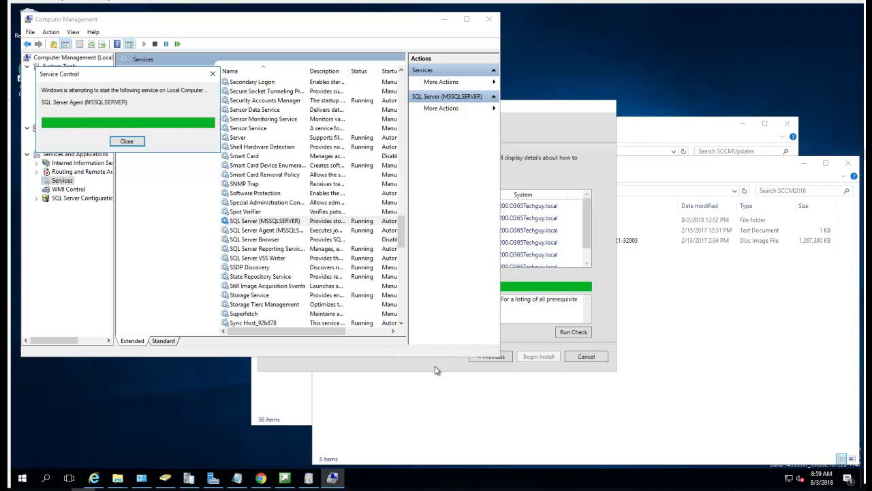
Return to the Configuration Manager Setup Wizard and run the prerequisite check again.
left_click(437, 371)
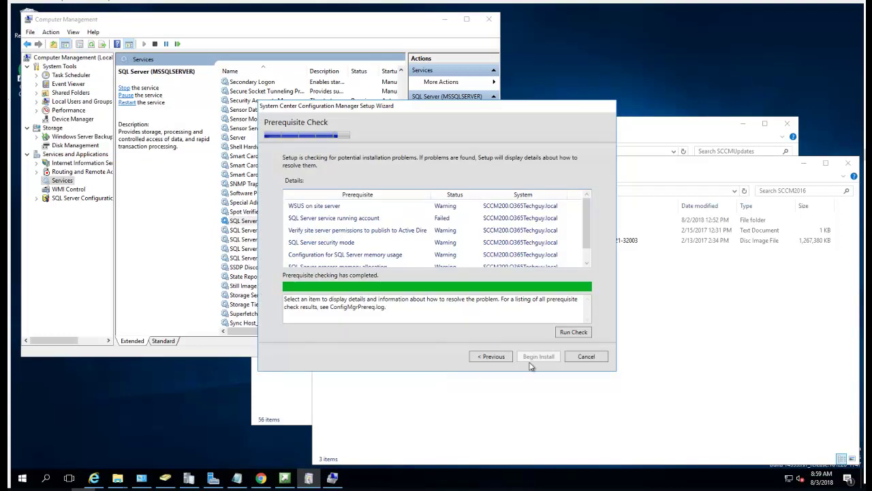
left_click(587, 262)
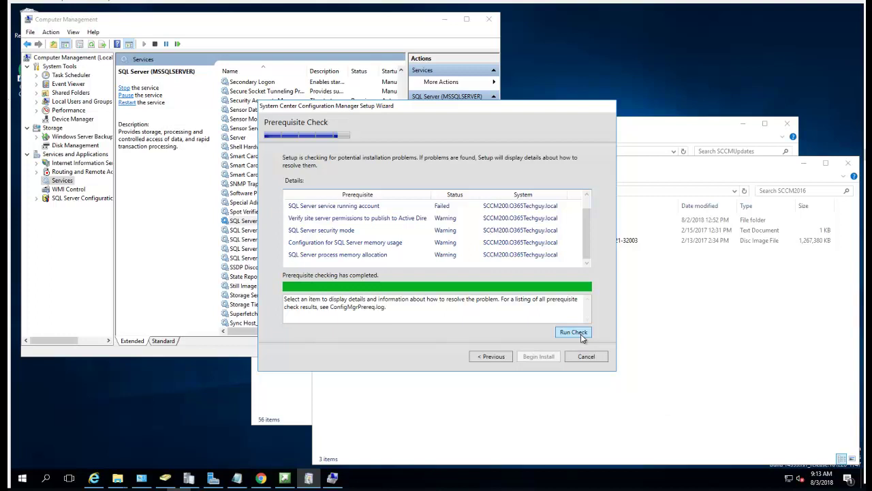
left_click(582, 334)
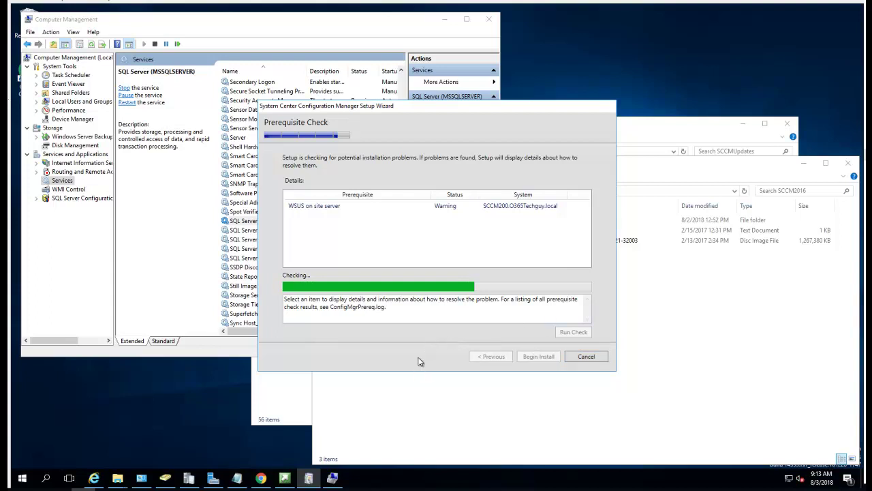
Examine the details of the WSUS, Active Directory publishing, SQL Server security mode and SQL Server memory prerequisite warnings.
left_click(327, 206)
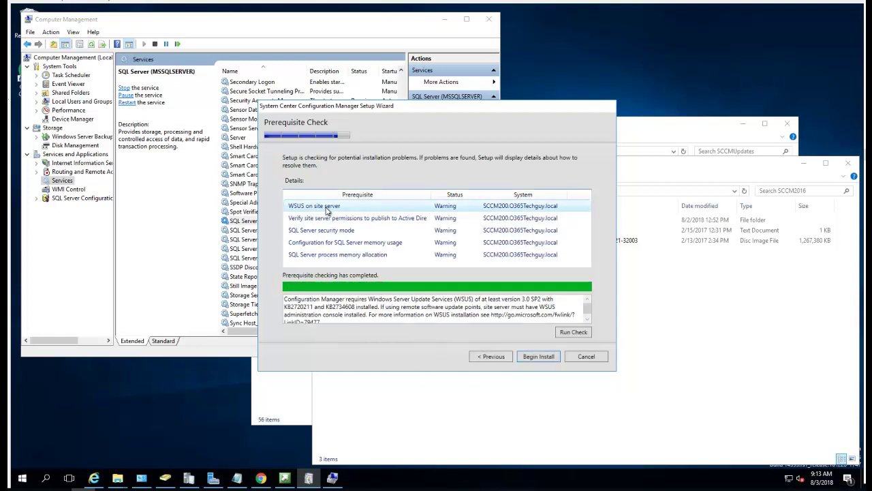
left_click(326, 208)
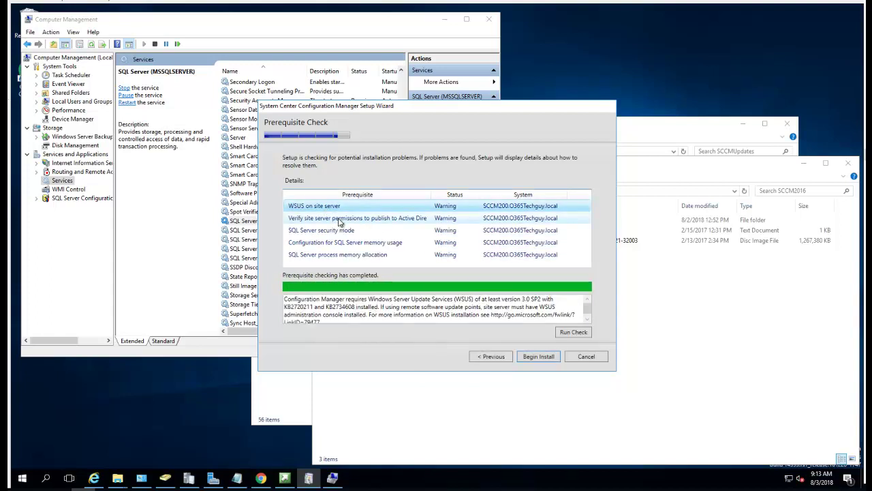
left_click(374, 256)
left_click(361, 205)
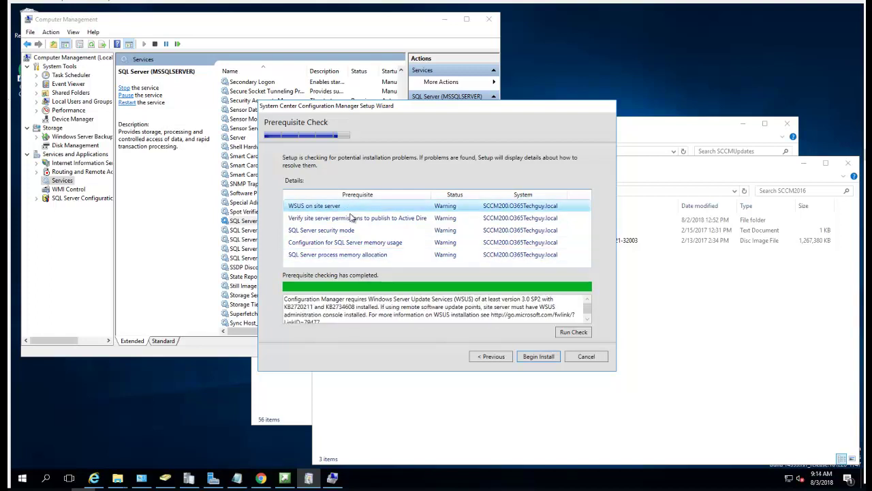
left_click(360, 218)
left_click(360, 232)
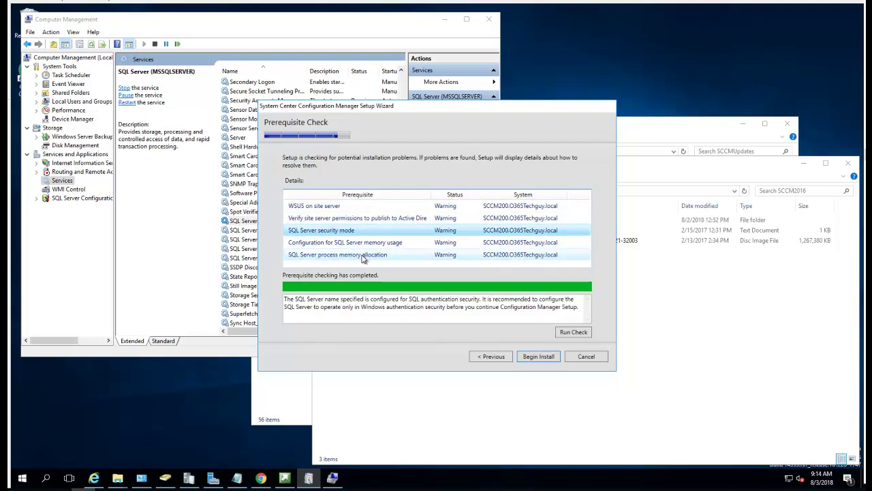
left_click(365, 257)
left_click(361, 244)
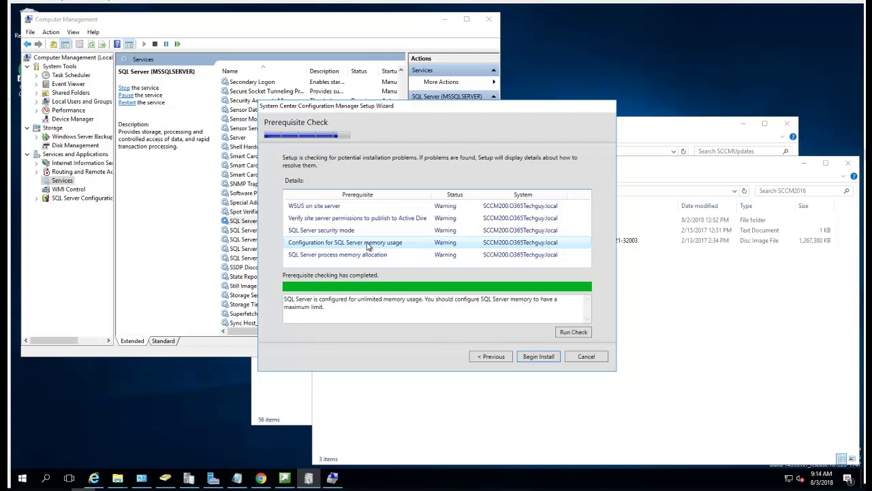
left_click(344, 232)
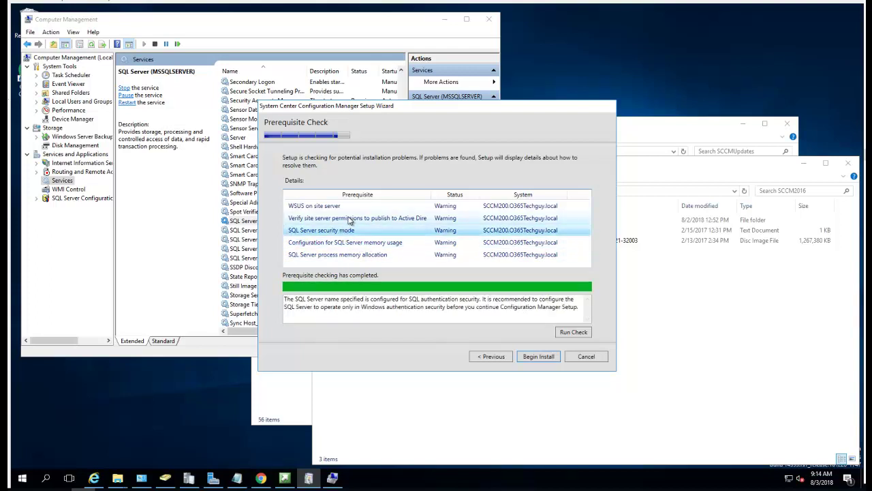
left_click(351, 208)
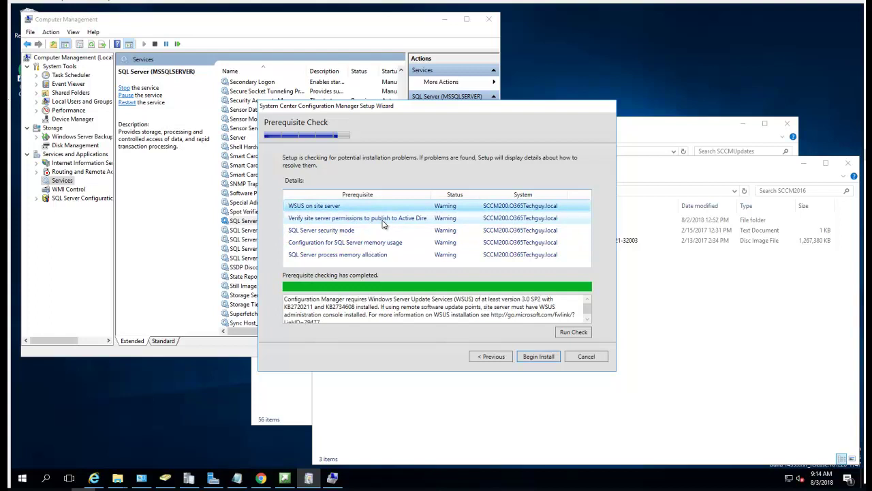
left_click(422, 222)
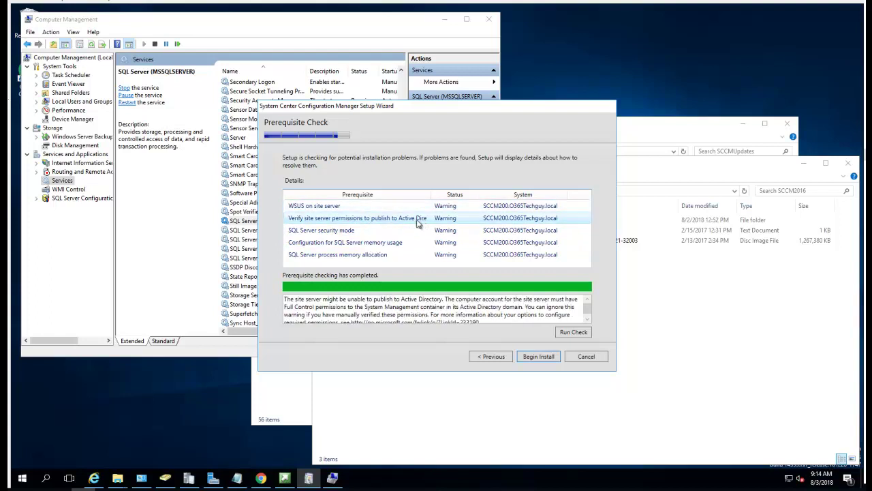
key("Up")
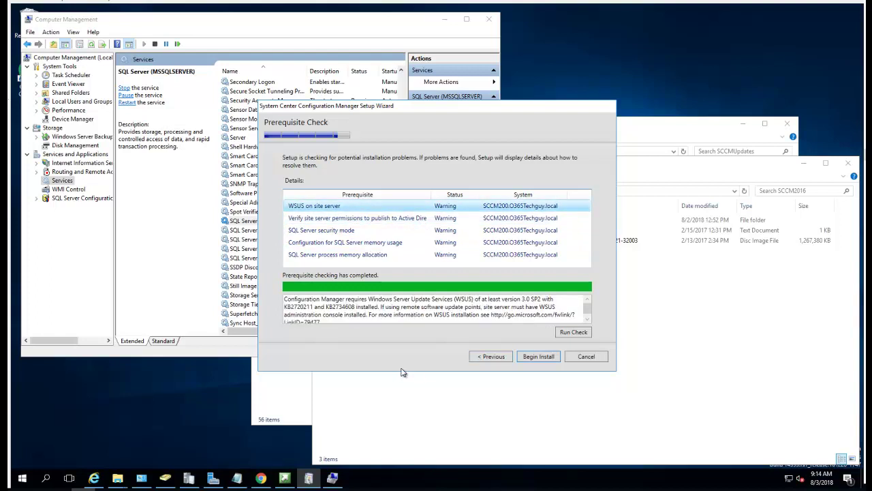
Begin the site installation, look through the ConfigMgrSetup log in Notepad and close the log.
left_click(537, 357)
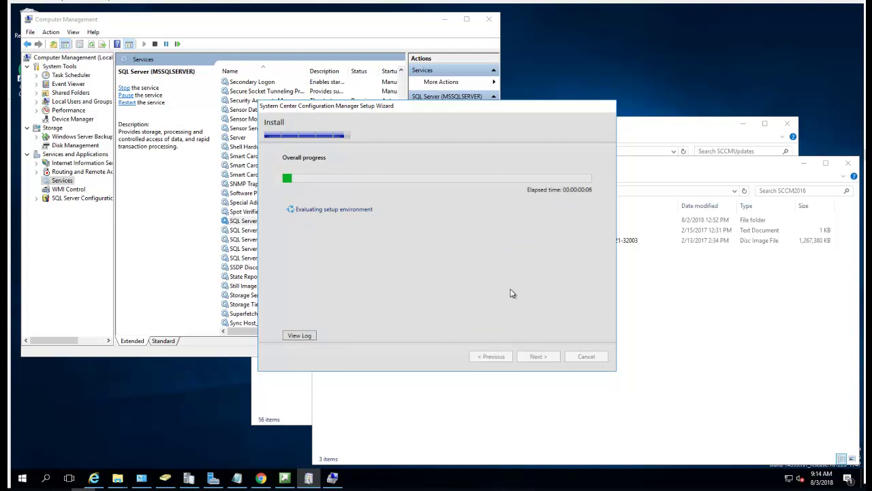
left_click(298, 336)
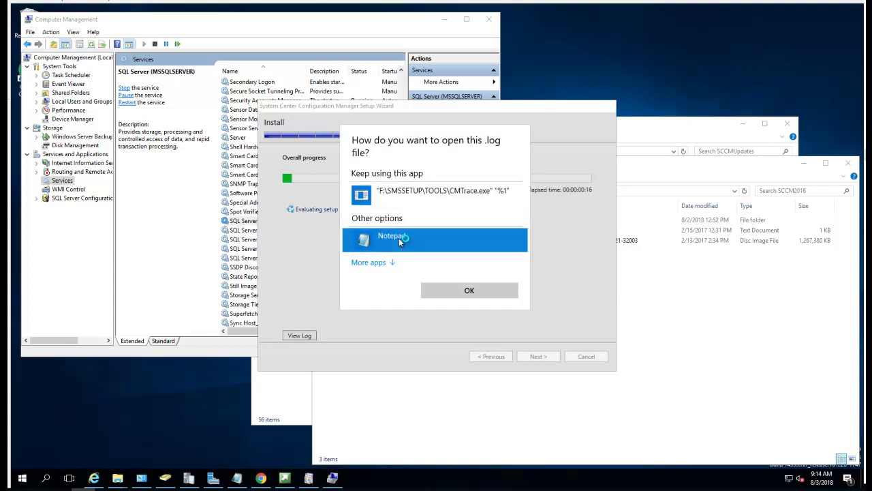
scroll(675, 230, "down", 10)
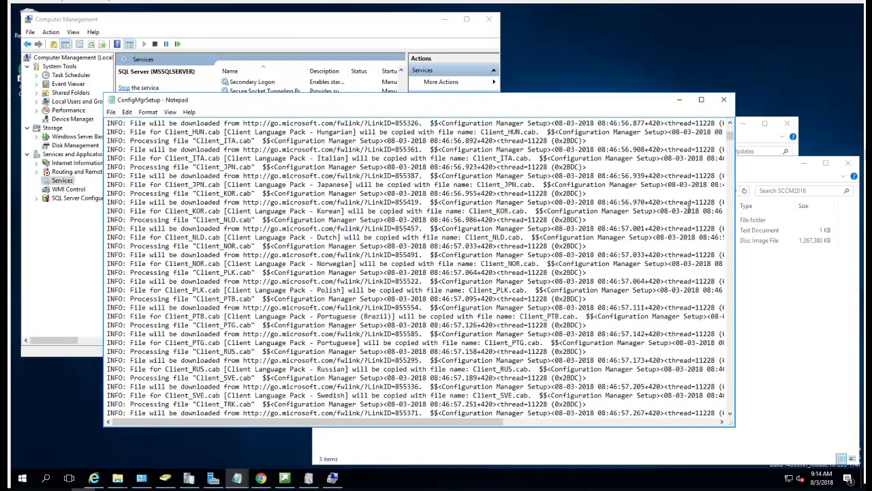
left_click(724, 99)
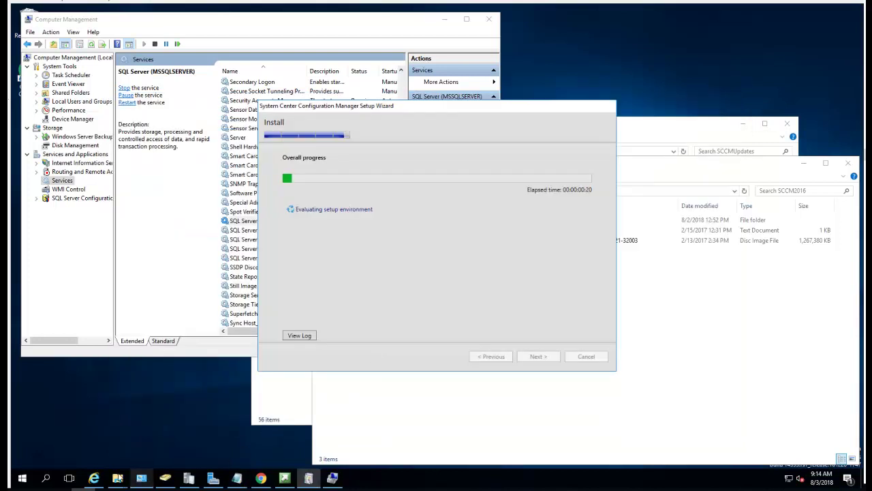
Open the C:\SC_Configmgr_SCEP_1802\SMSSETUP\TOOLS folder in File Explorer.
left_click(117, 477)
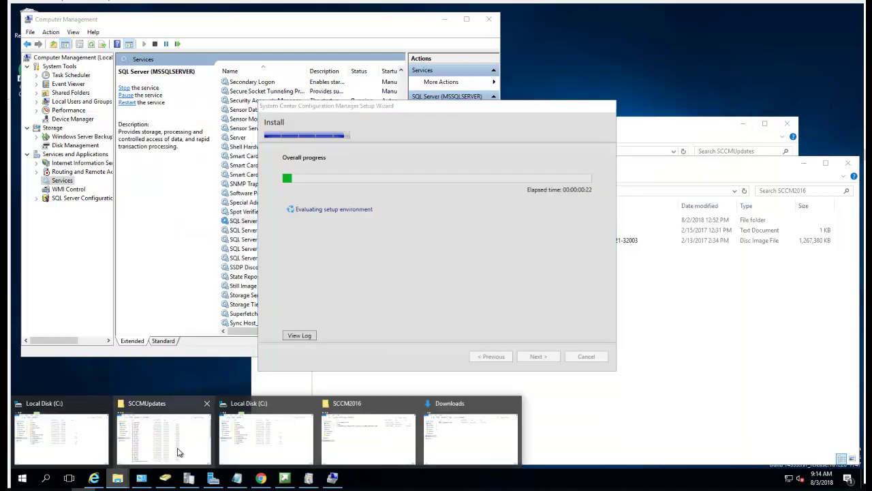
left_click(354, 452)
left_click(440, 243)
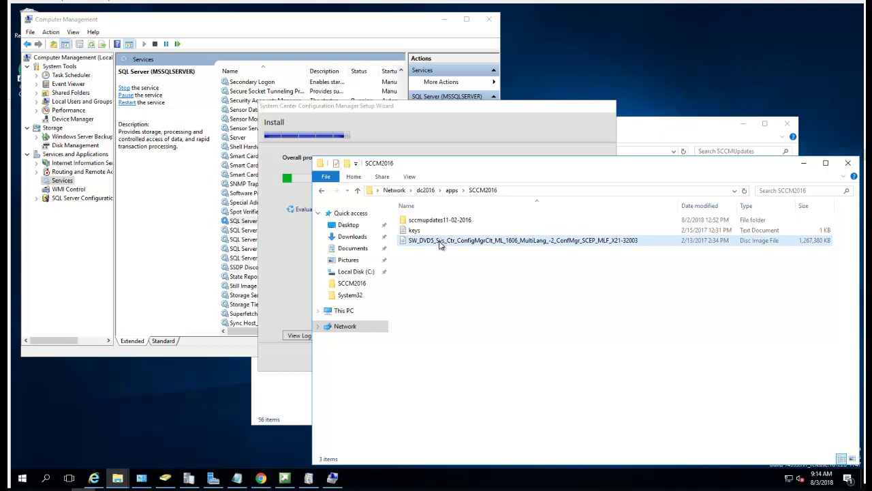
left_click(344, 312)
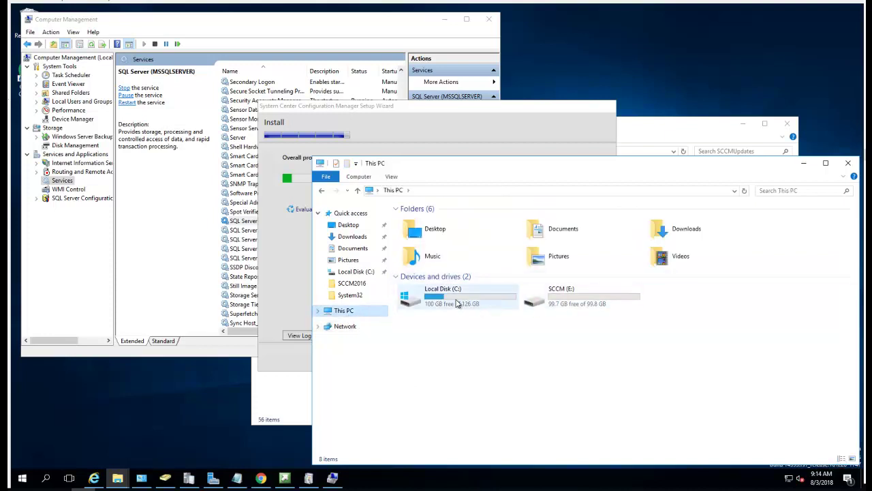
double_click(457, 303)
double_click(464, 265)
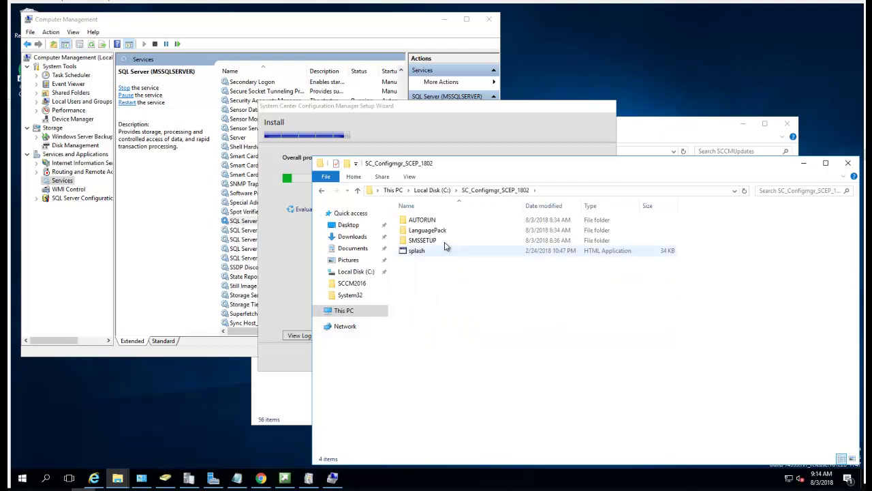
double_click(429, 240)
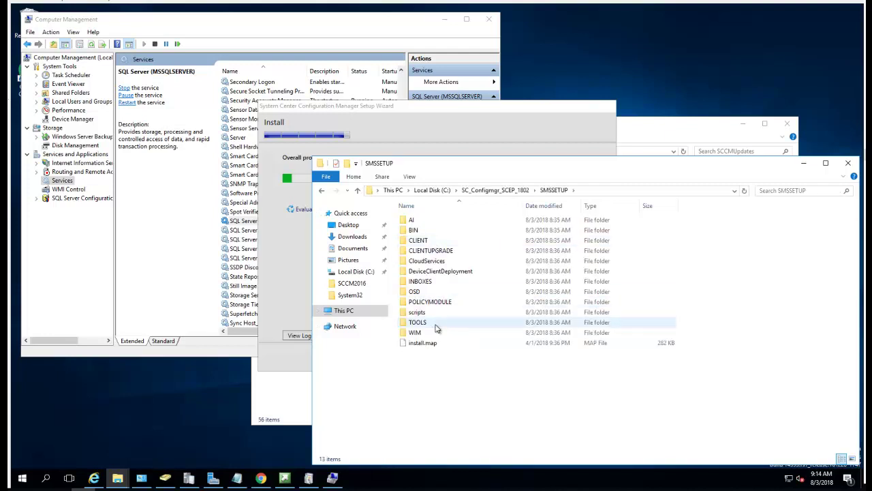
double_click(428, 324)
Run CMTrace from the TOOLS folder once, answer its startup prompt and close the tool.
double_click(424, 274)
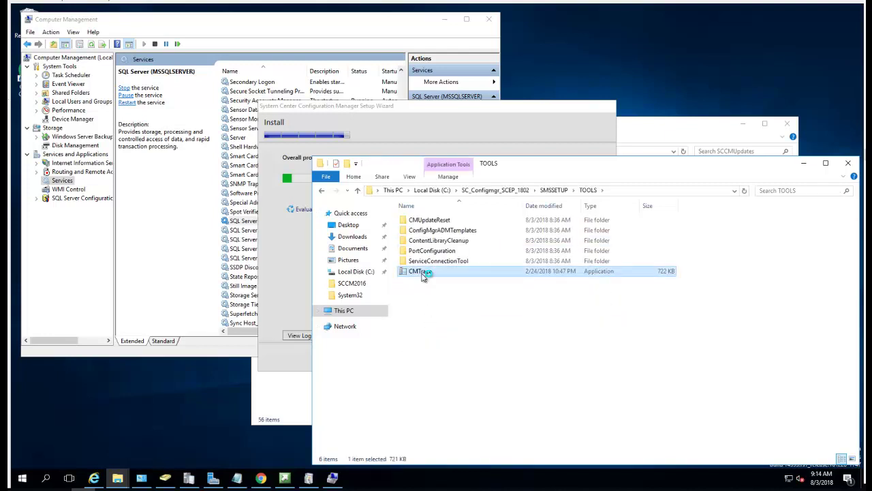
left_click(468, 278)
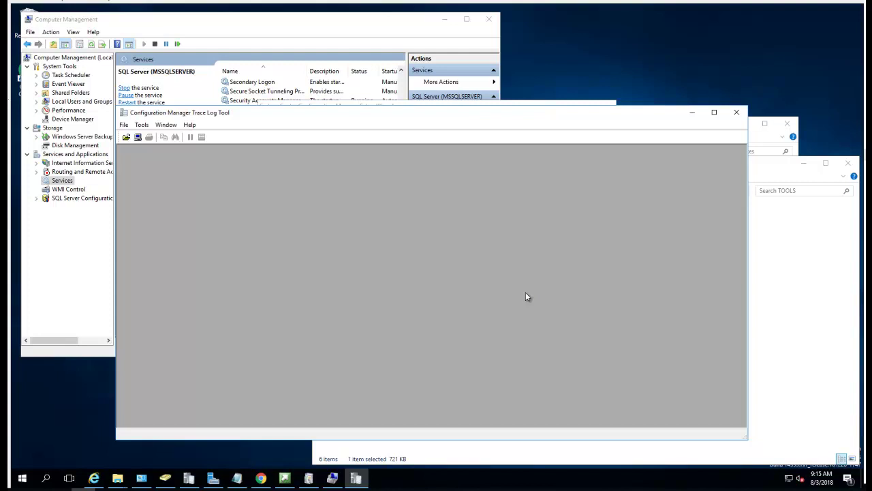
left_click(741, 115)
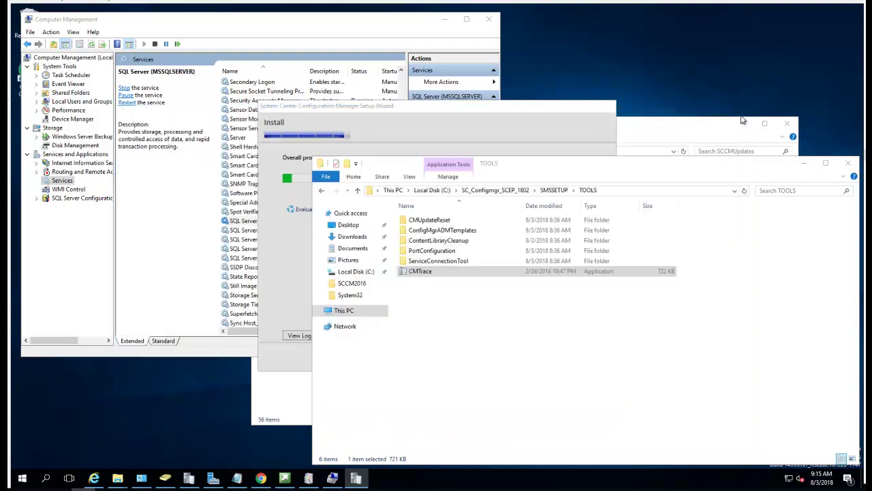
Return to the setup wizard, view its installation log in Notepad and close the log.
left_click(303, 283)
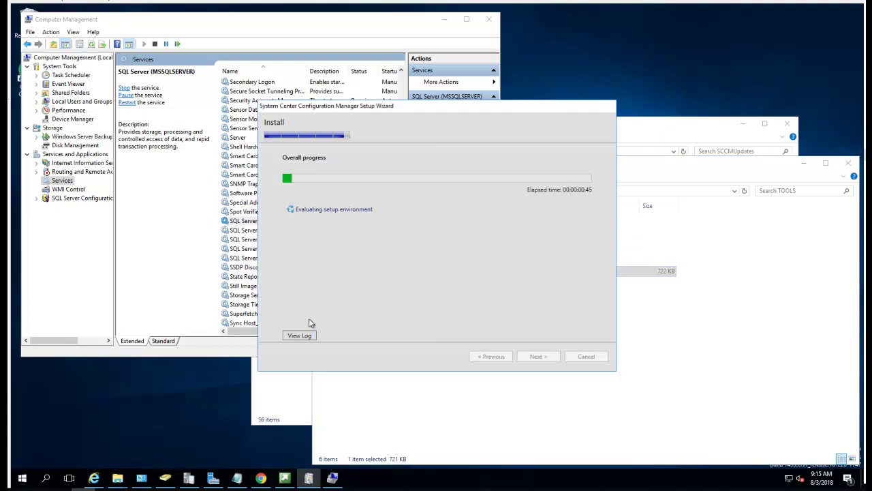
left_click(299, 335)
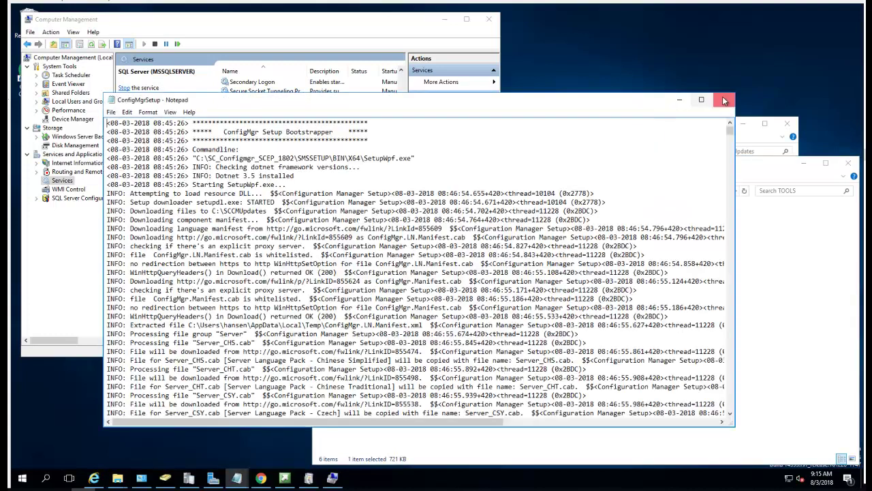
left_click(724, 100)
left_click(299, 336)
left_click(723, 99)
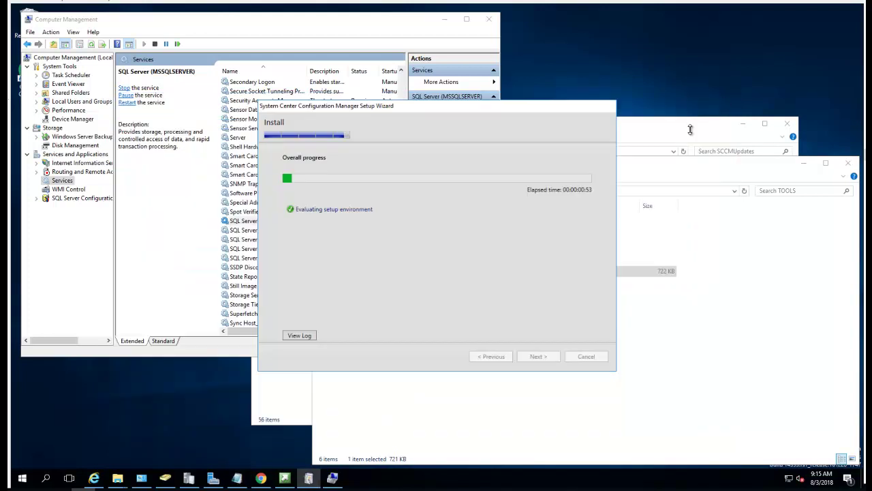
Find the ConfigMgrSetup log on Local Disk (C:) and open it with the Configuration Manager Trace Log Tool.
left_click(414, 416)
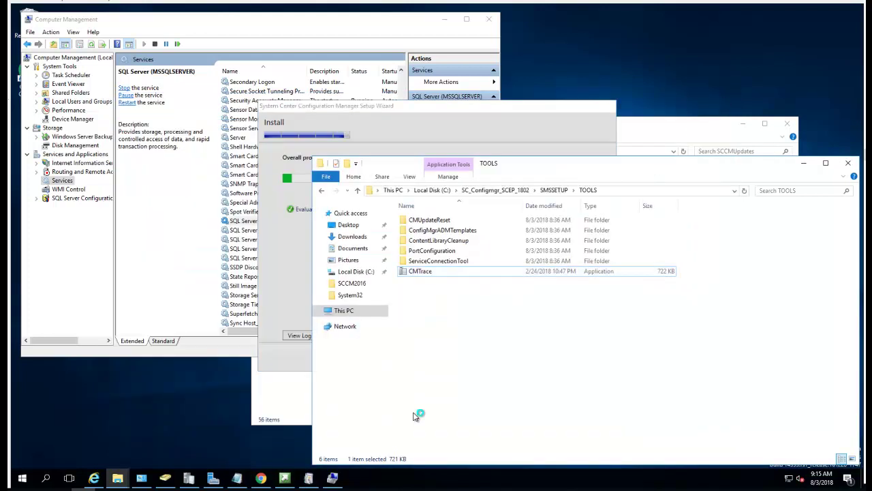
left_click(432, 190)
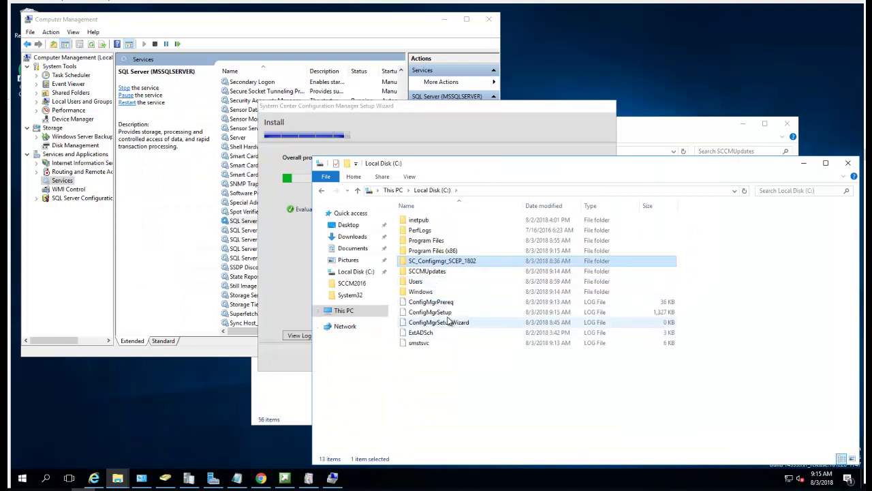
double_click(447, 315)
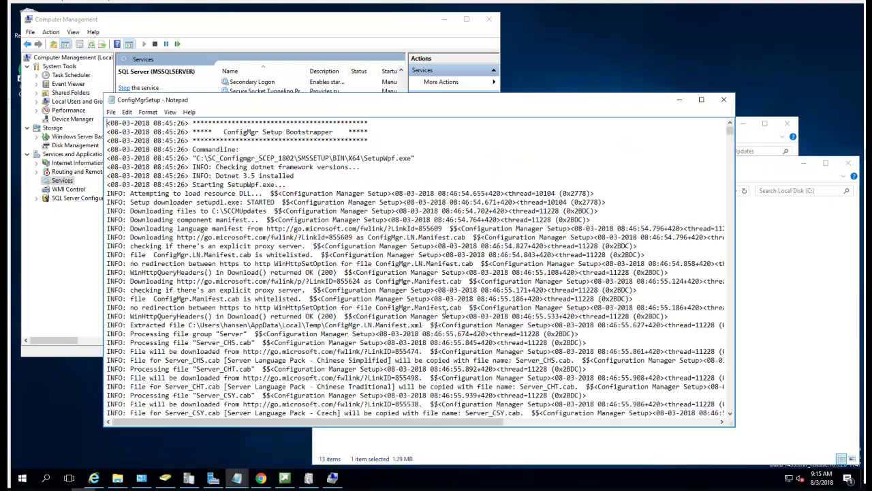
left_click(724, 100)
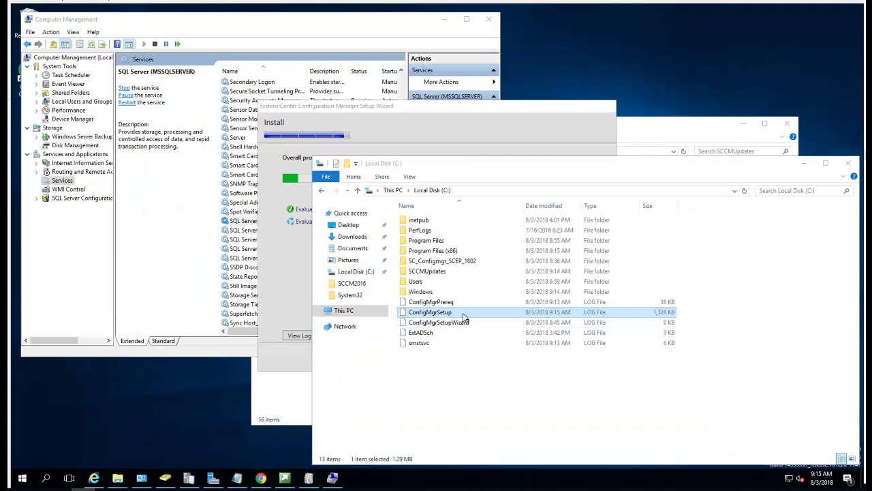
right_click(462, 313)
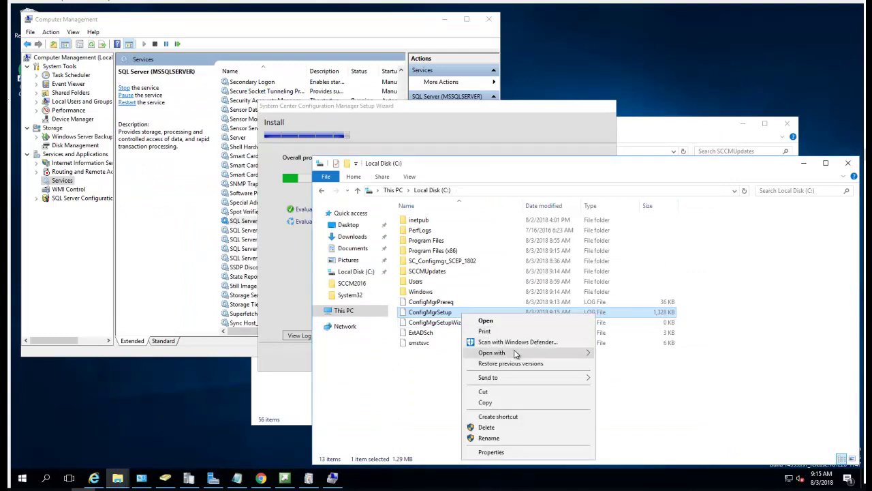
mouse_move(516, 353)
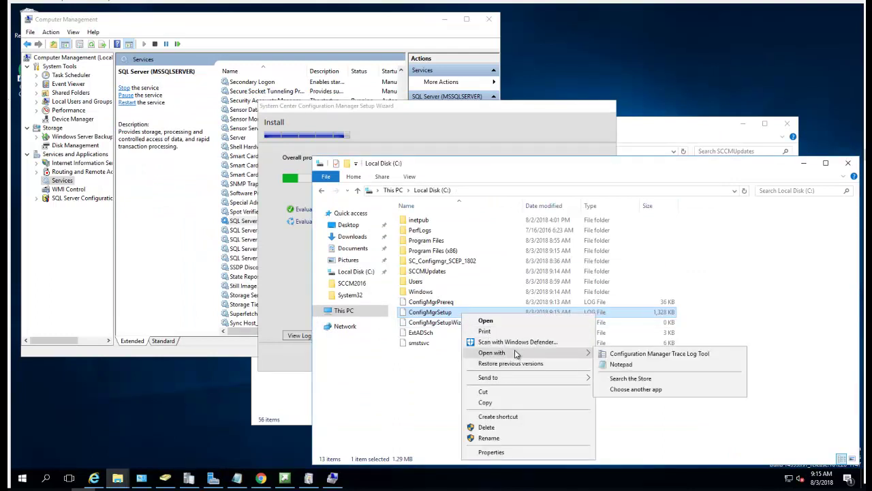
left_click(627, 354)
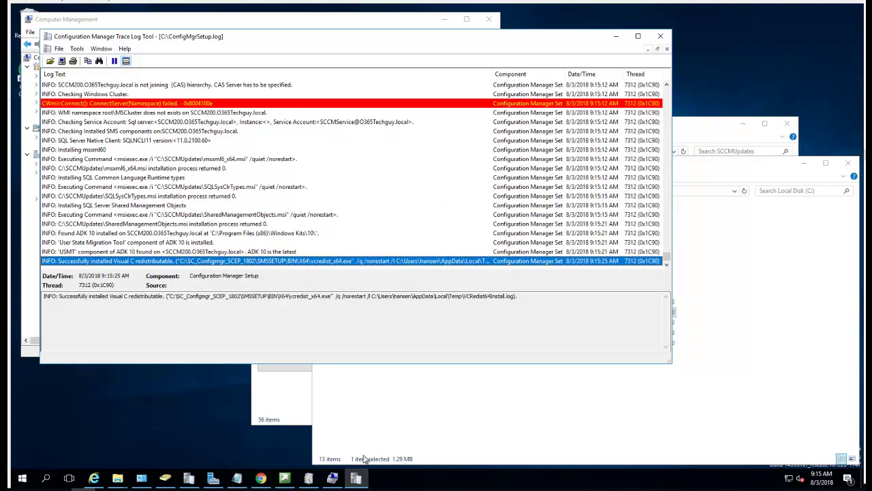
Check the final ConfigMgrSetup log entries, minimize the log tool and close the finished Configuration Manager Setup Wizard.
left_click(291, 477)
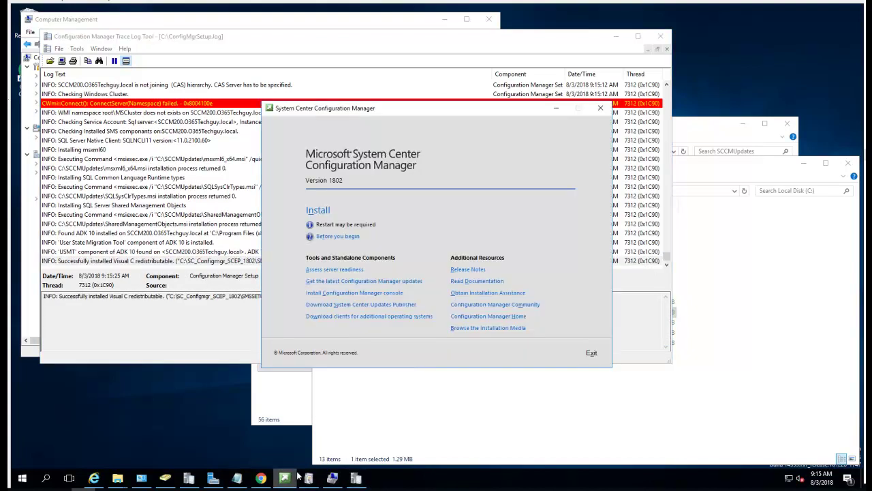
left_click(333, 478)
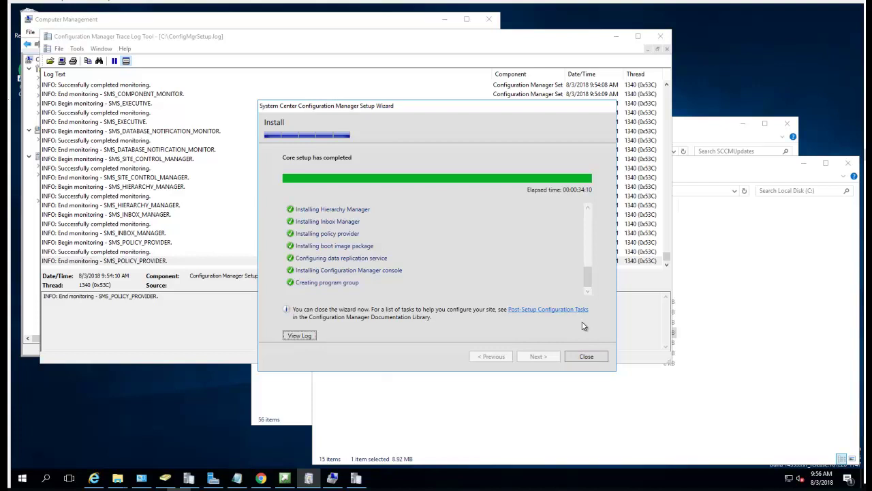
left_click(157, 256)
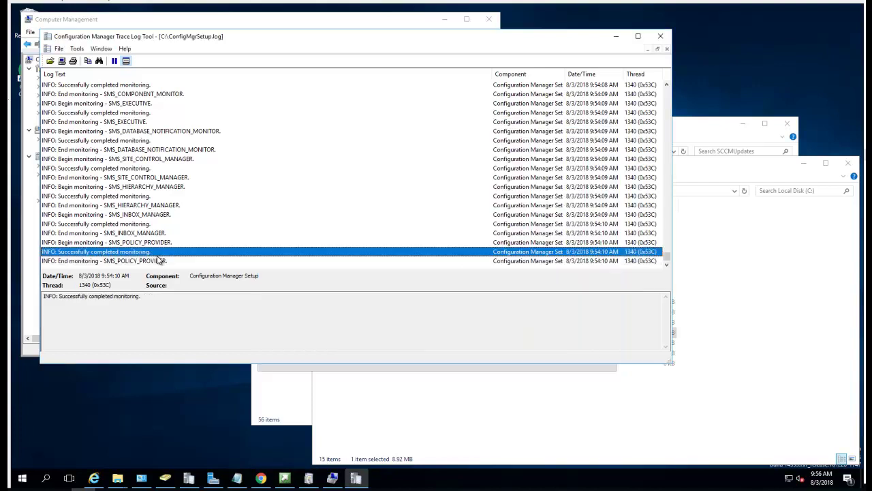
left_click(616, 36)
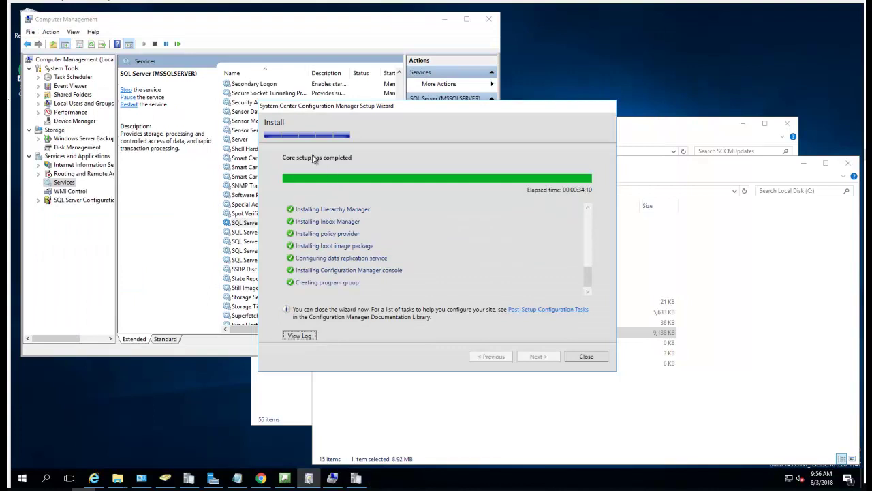
left_click(586, 356)
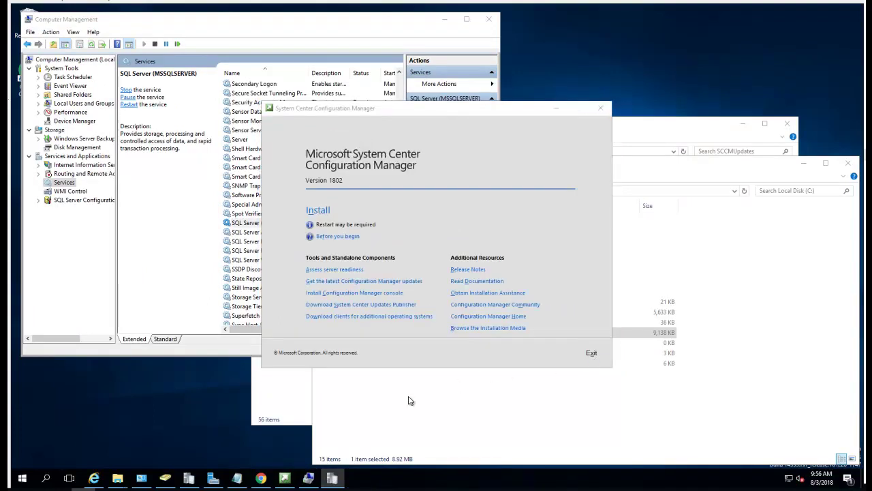
Launch the Configuration Manager Console and exit the System Center Configuration Manager version 1802 installation splash screen.
left_click(22, 479)
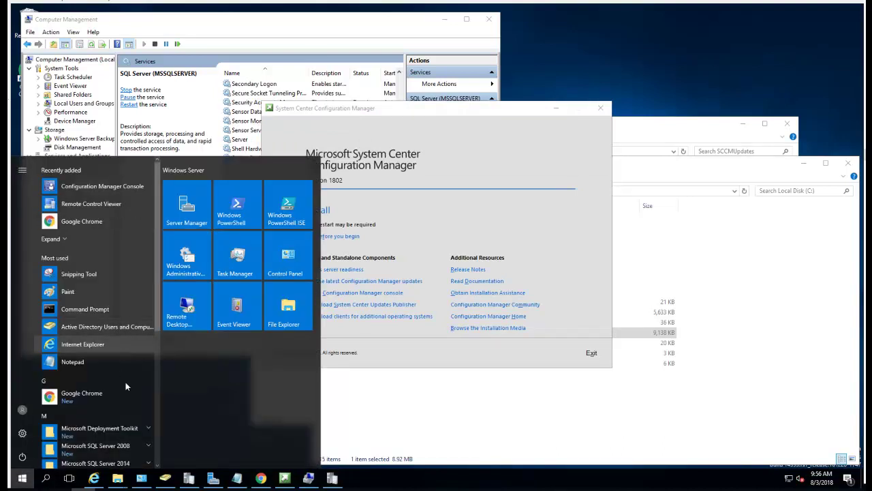
scroll(125, 382, "down", 5)
scroll(127, 395, "up", 5)
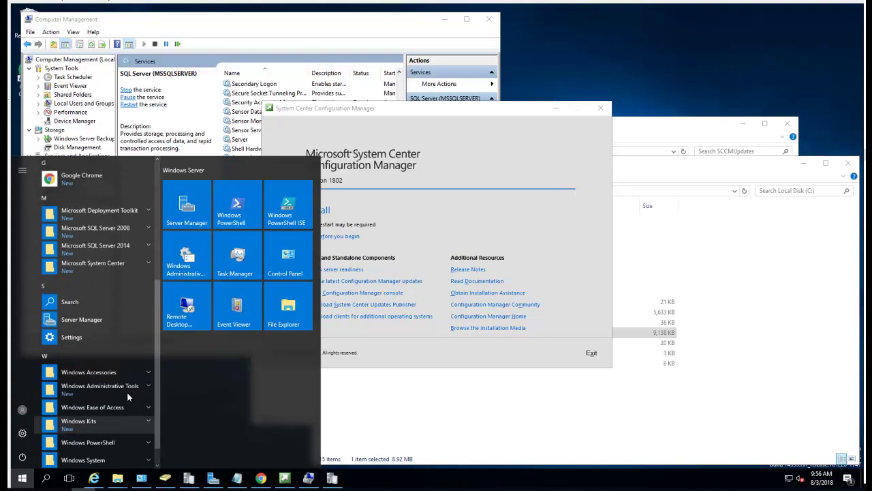
left_click(108, 187)
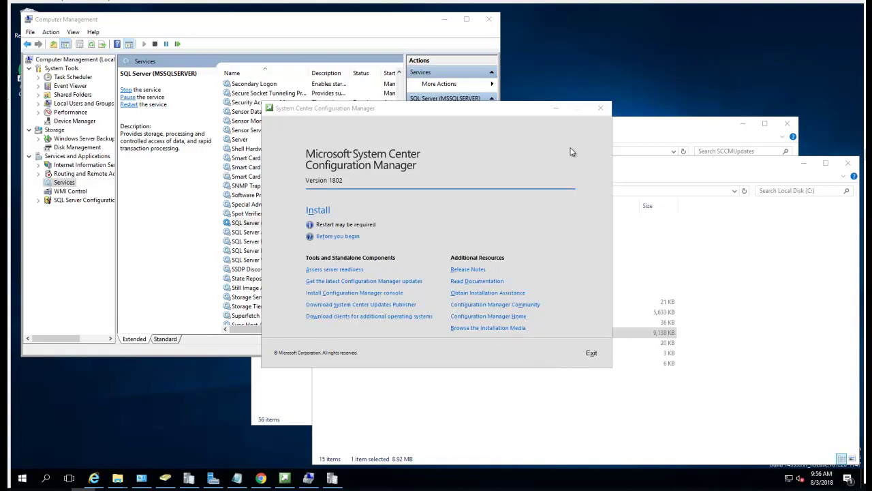
left_click(591, 354)
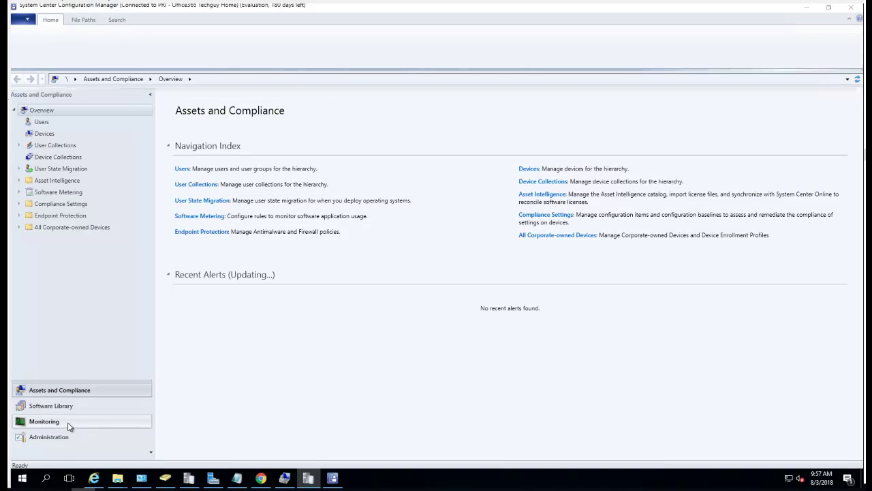
Look through the Monitoring and Administration workspaces of the console and expand Hierarchy Configuration.
left_click(43, 421)
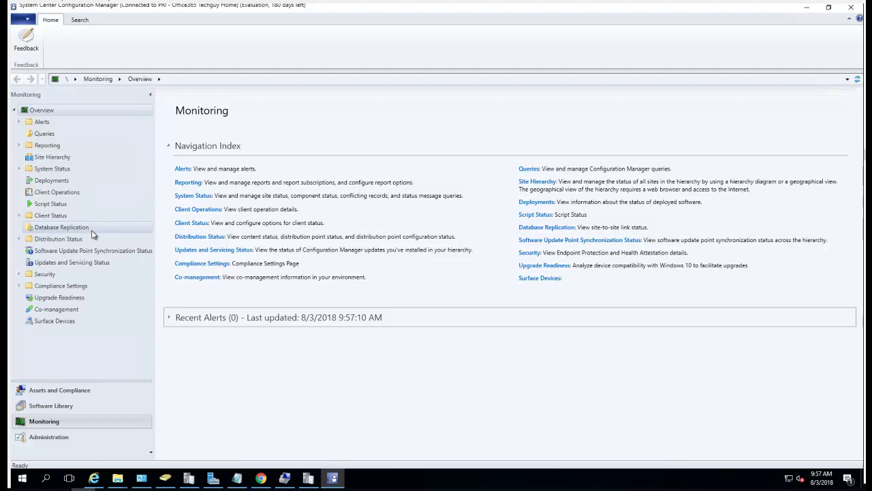
left_click(66, 437)
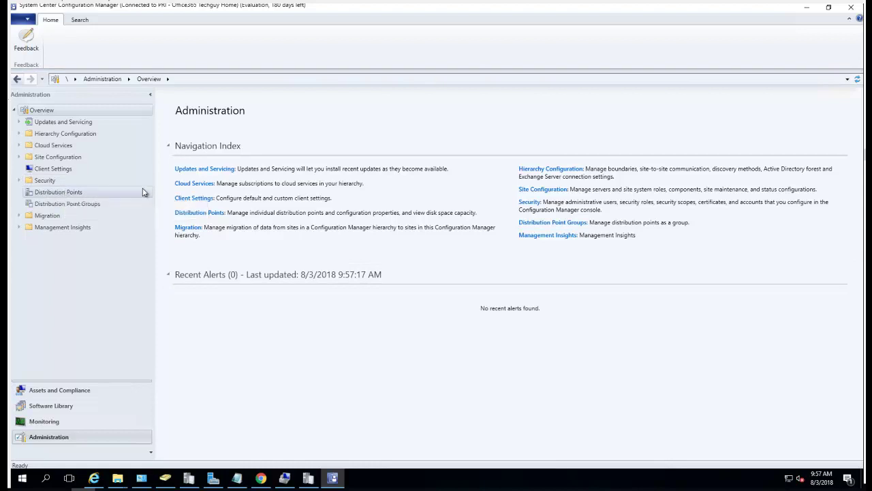
left_click(19, 134)
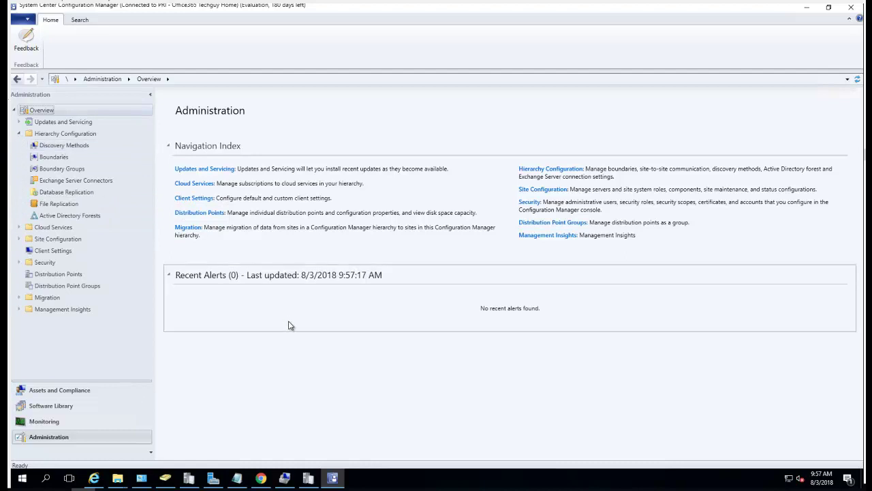